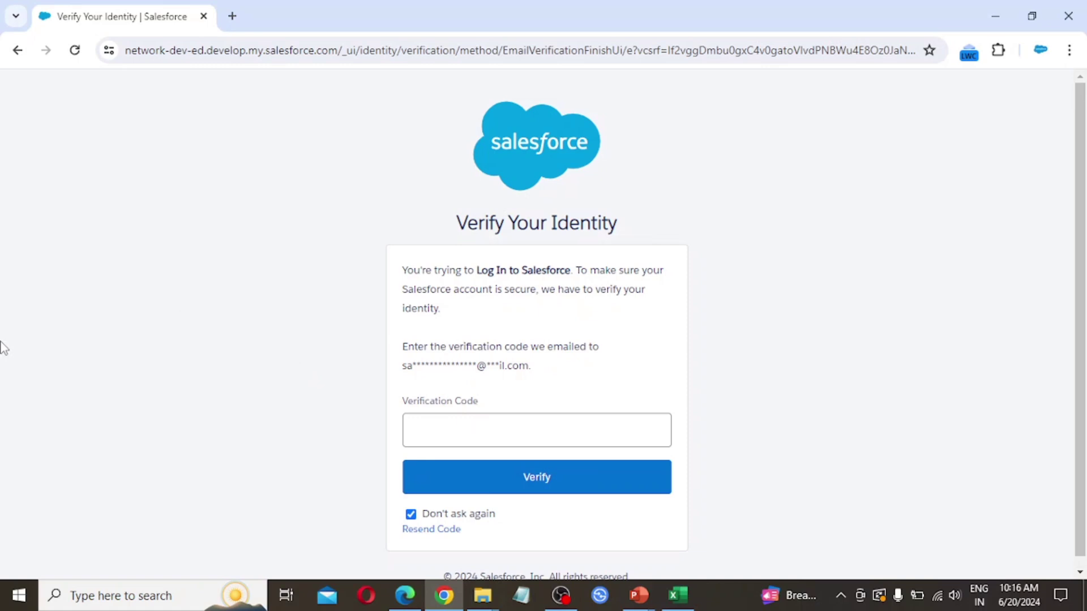
Enter the emailed verification code and verify the identity to finish logging in
key(ctrl+v)
click(516, 483)
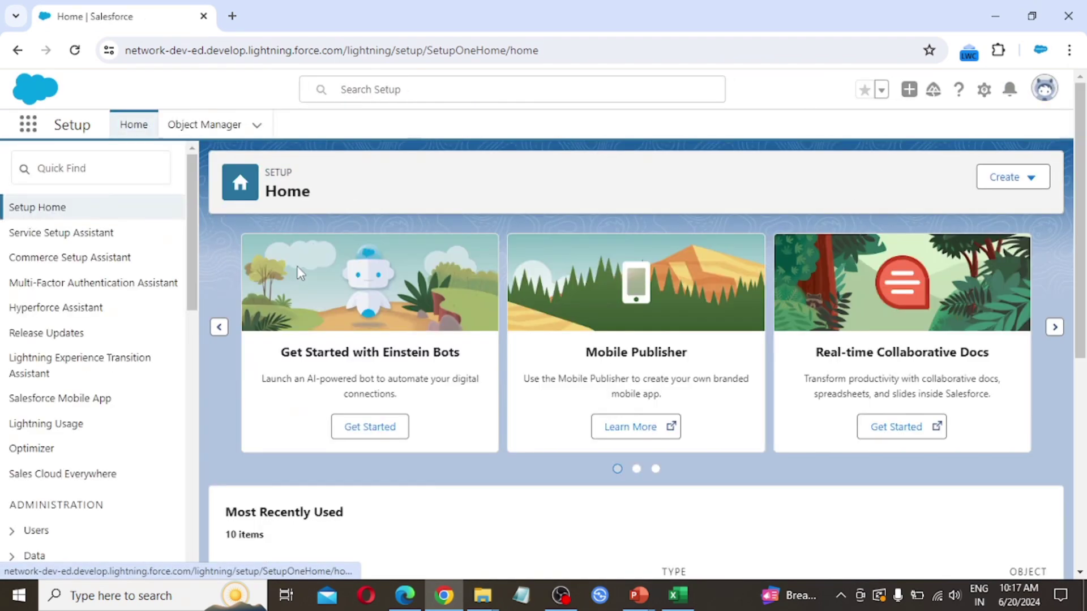
Open the Approval Processes setup page from the Process Automation settings
scroll(76, 385, down, 5)
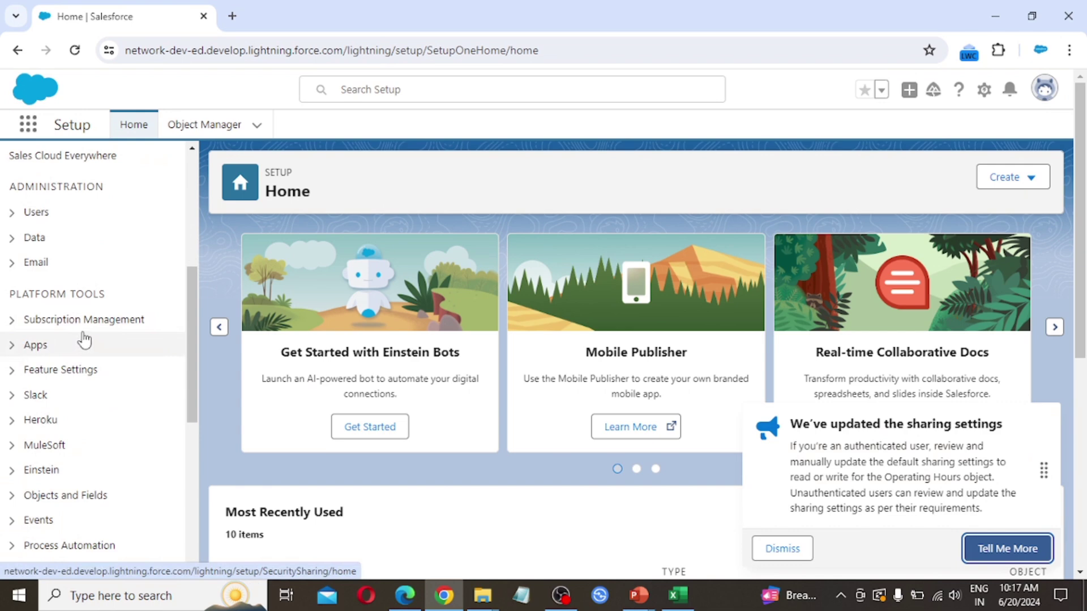
scroll(83, 339, down, 3)
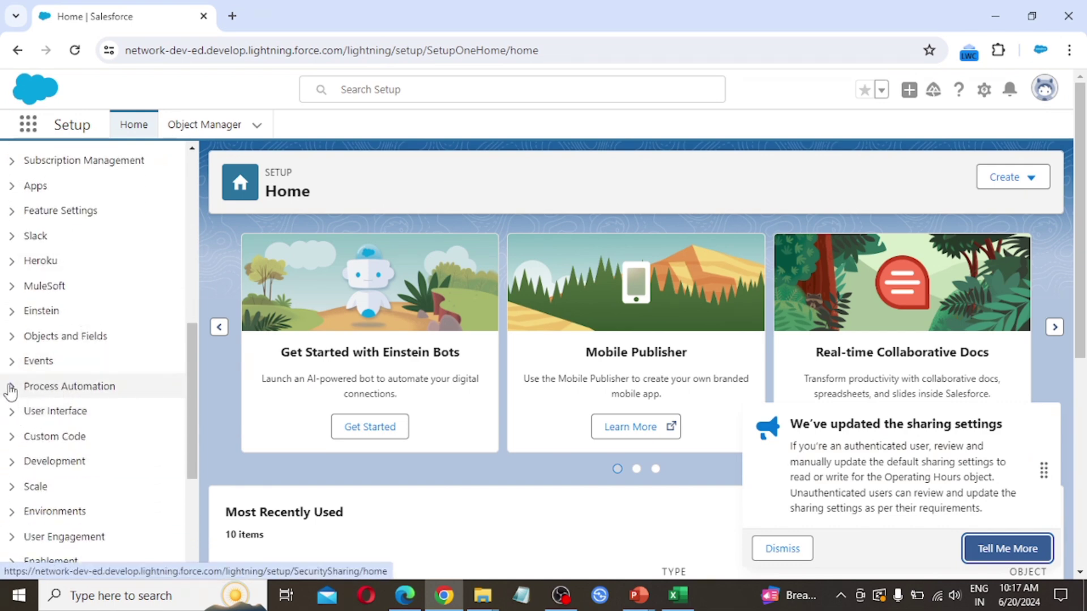
click(12, 386)
scroll(45, 413, down, 2)
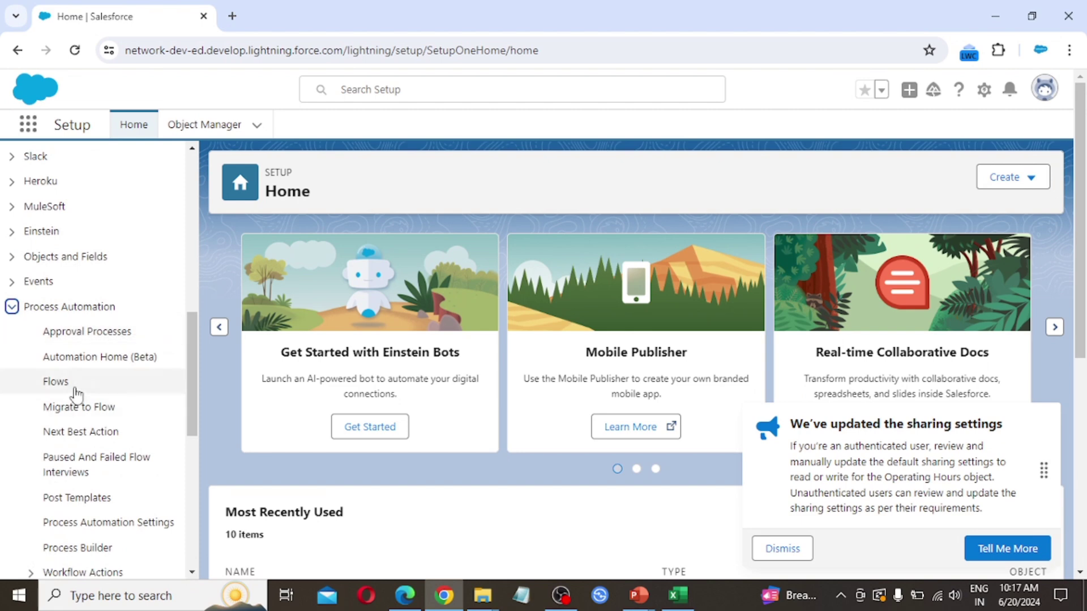
click(101, 334)
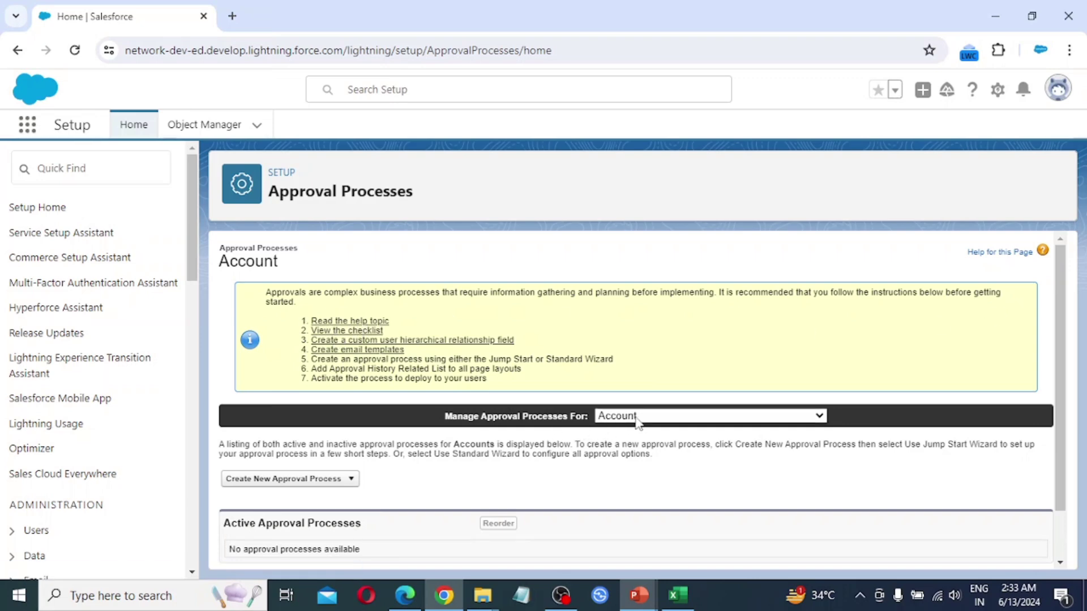
Set the object whose approval processes are managed to Opportunity
click(660, 417)
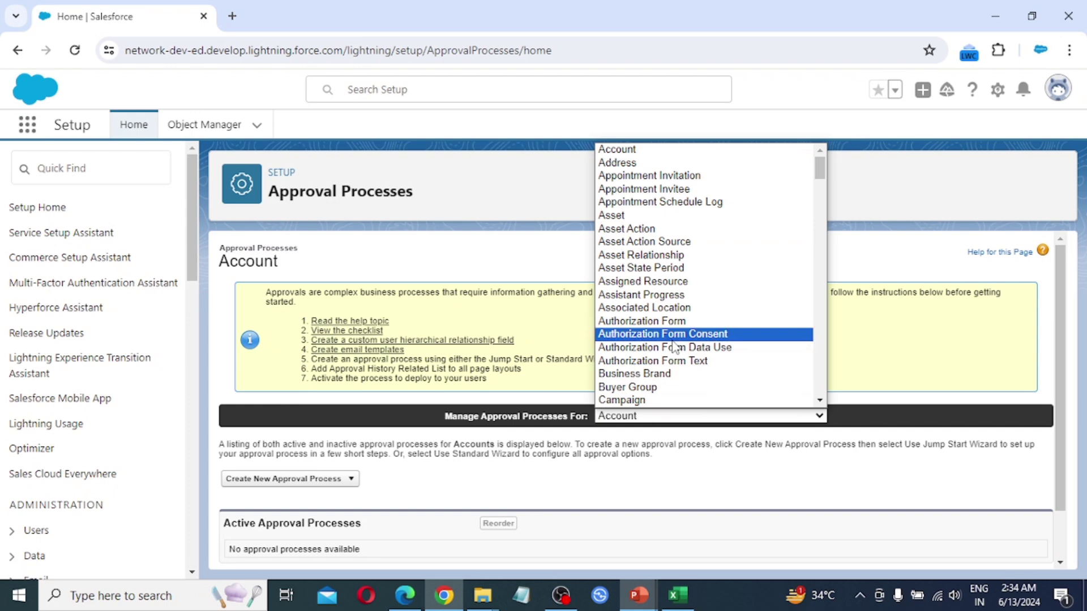
text(op)
key(Return)
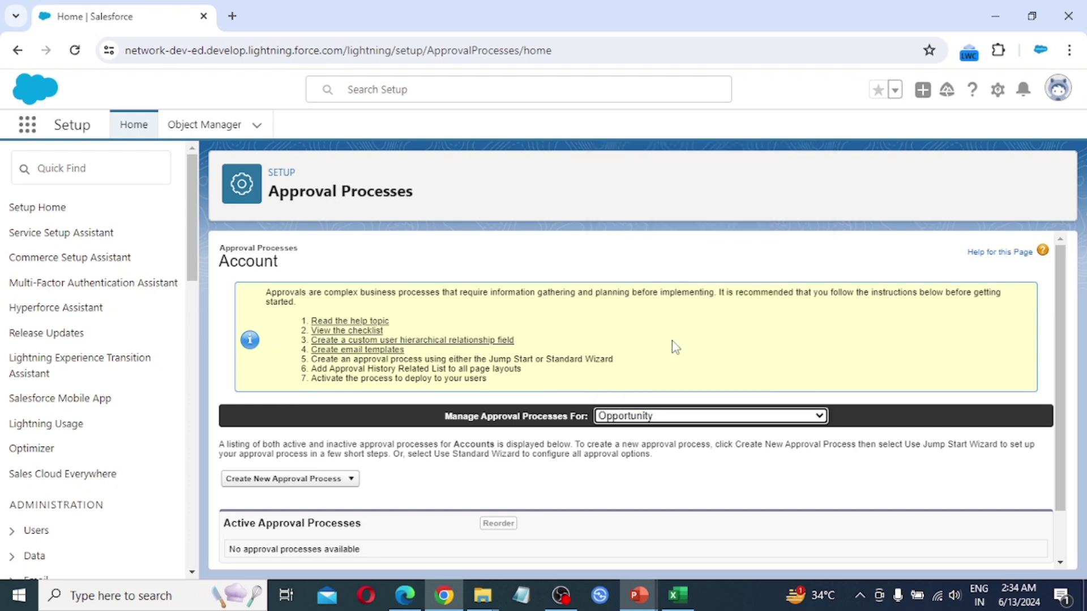
scroll(463, 360, down, 1)
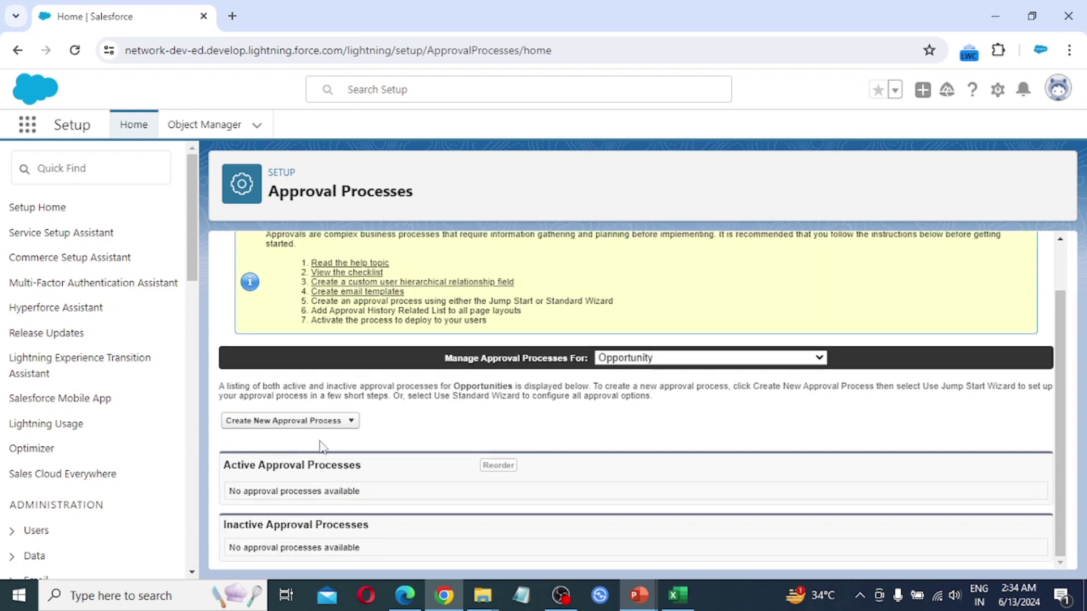
Create an approval process with the Standard Setup Wizard, named Opportunity Amount Approval and described as "Approval process for opportunities with Amount greater than 80000"
click(350, 428)
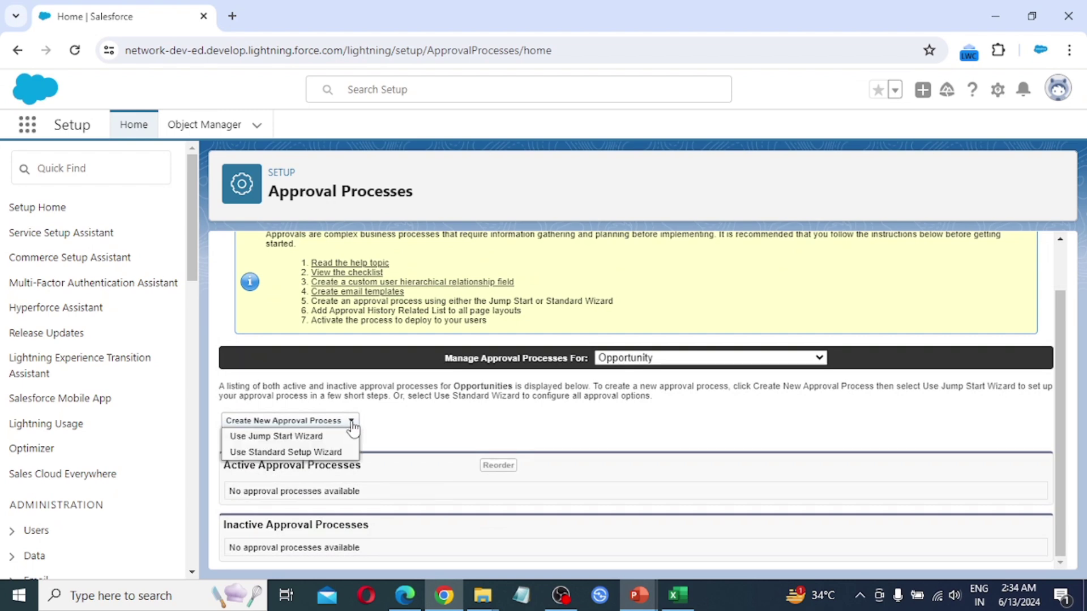
click(323, 453)
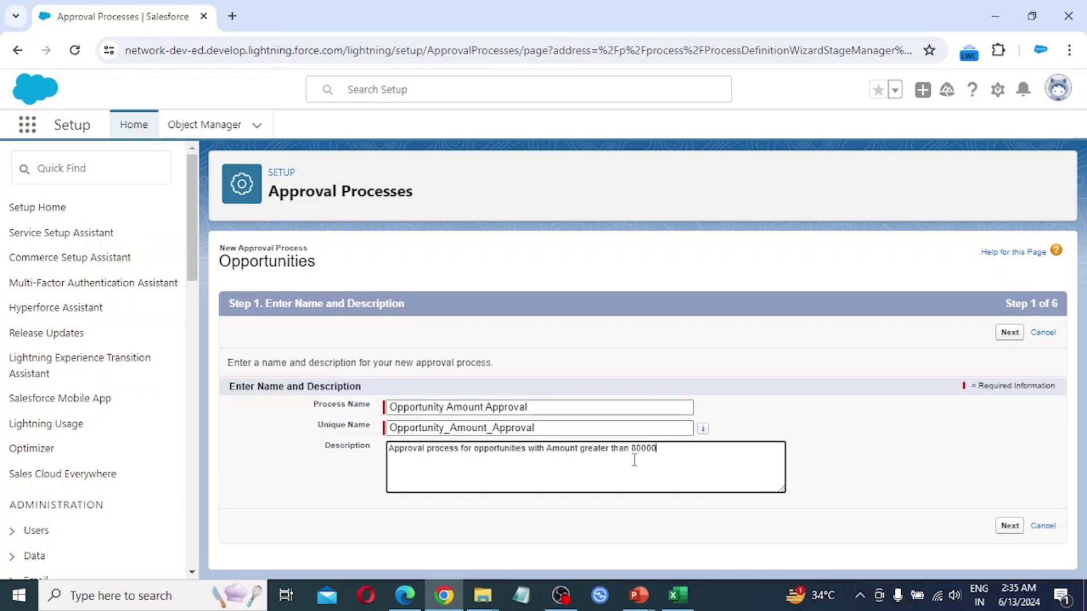
click(1008, 526)
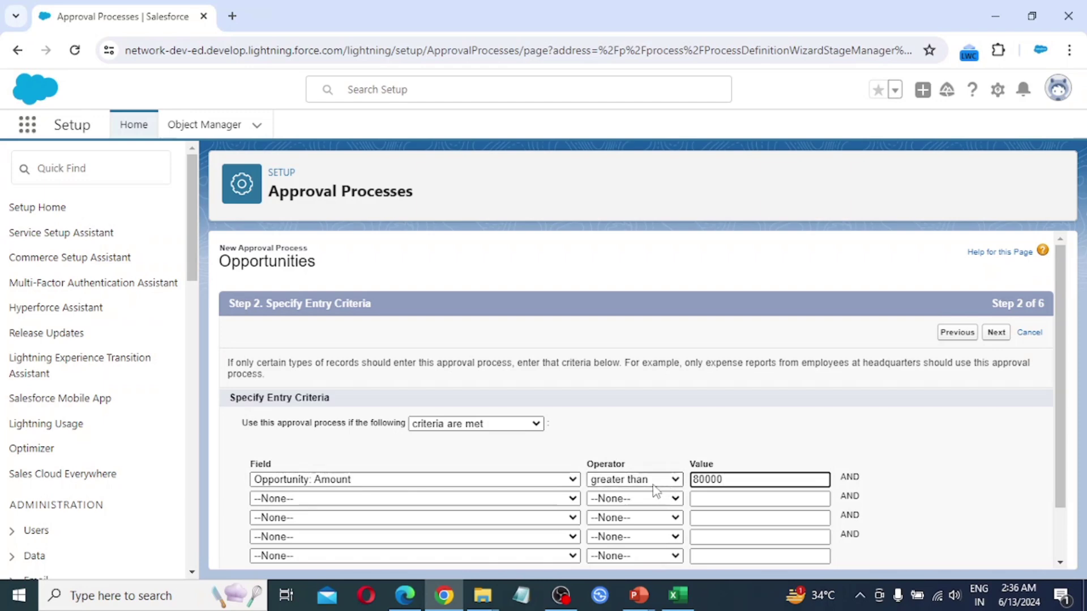
Set the entry criteria to Opportunity: Amount greater than 80000, and keep the default approver, editability and email template settings
click(996, 333)
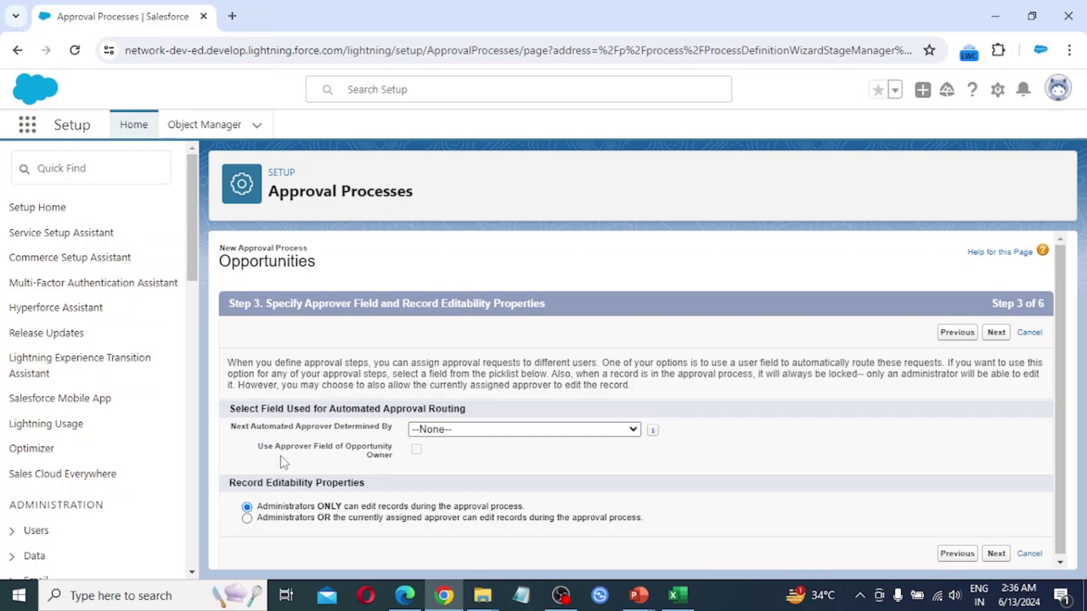
scroll(340, 462, down, 1)
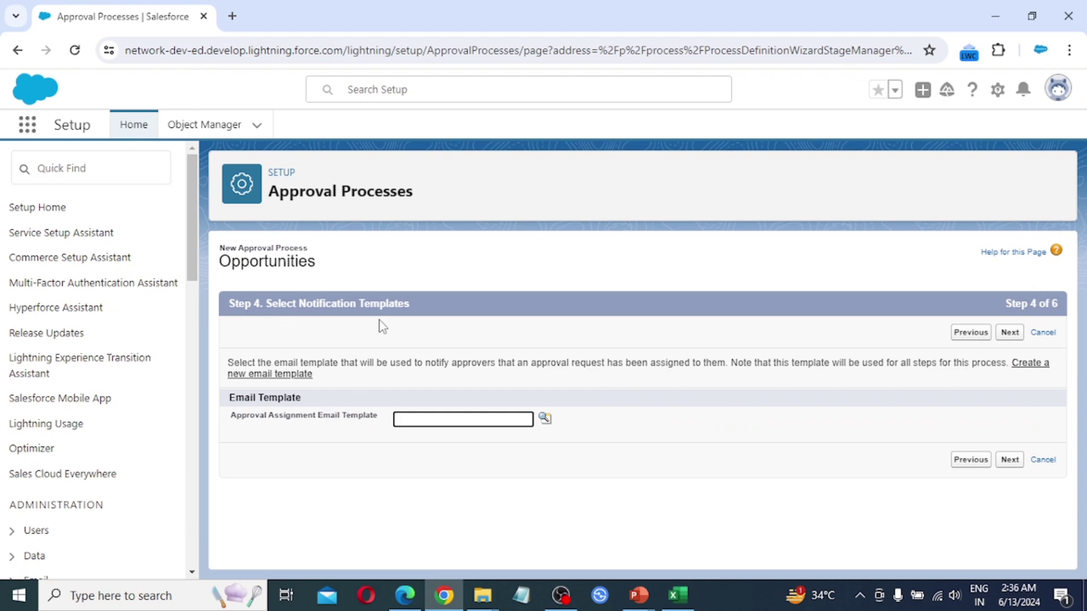
click(1011, 334)
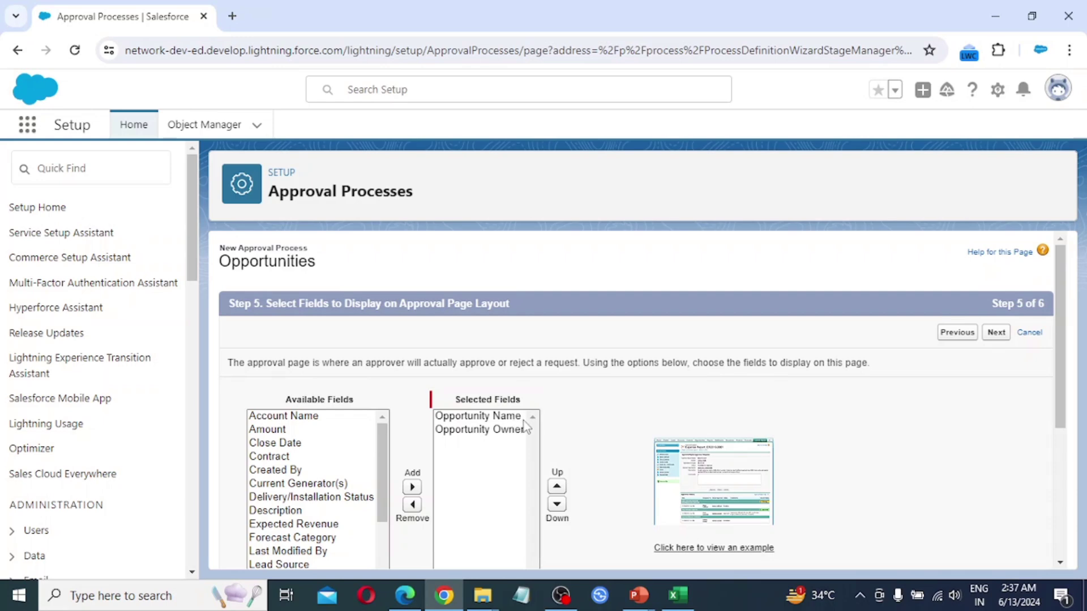
Add the Amount field to the approval page layout and place it above Opportunity Owner
click(286, 431)
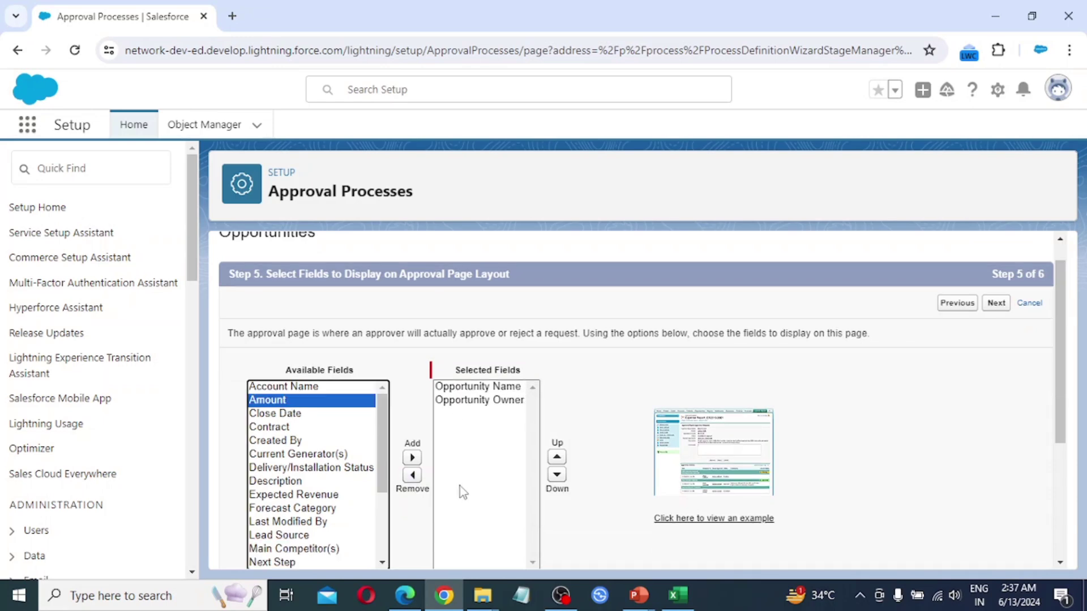
click(412, 458)
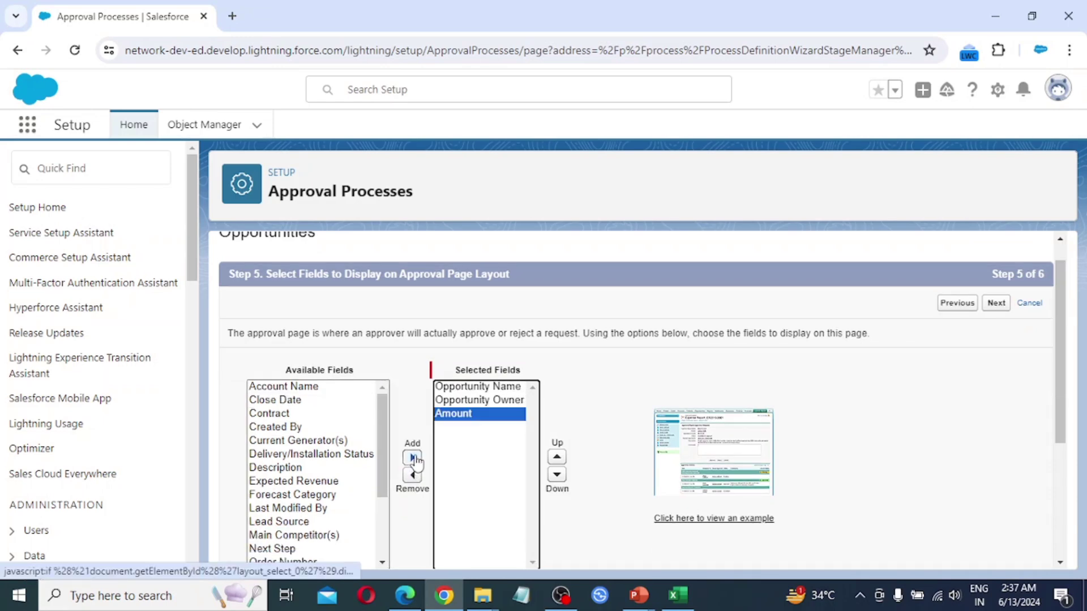
click(557, 457)
Add the Type field to the approval page layout above Opportunity Owner and accept the default security settings
scroll(287, 488, down, 5)
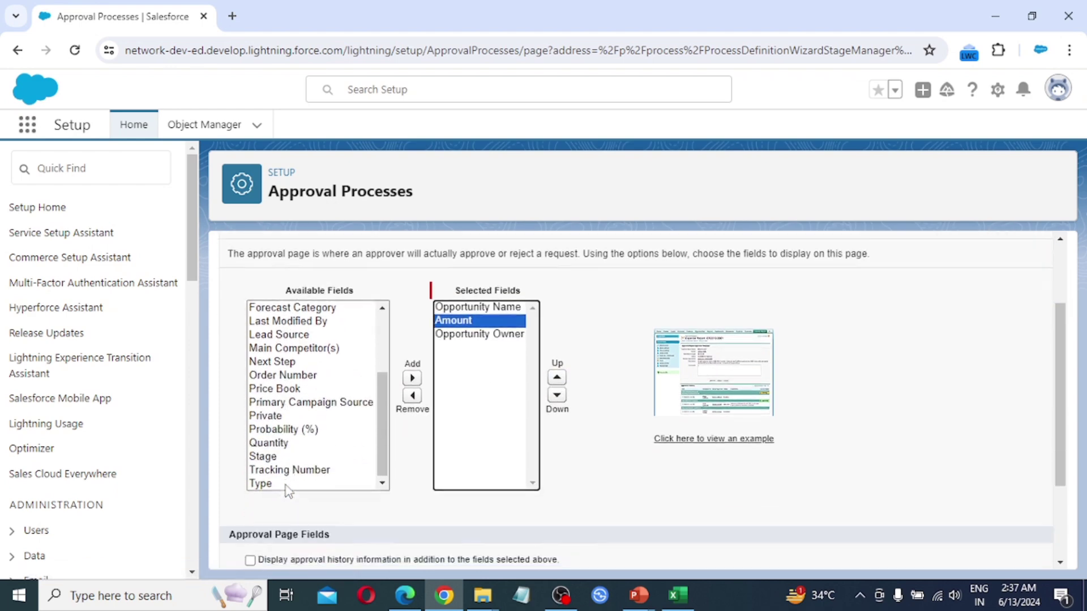
click(273, 408)
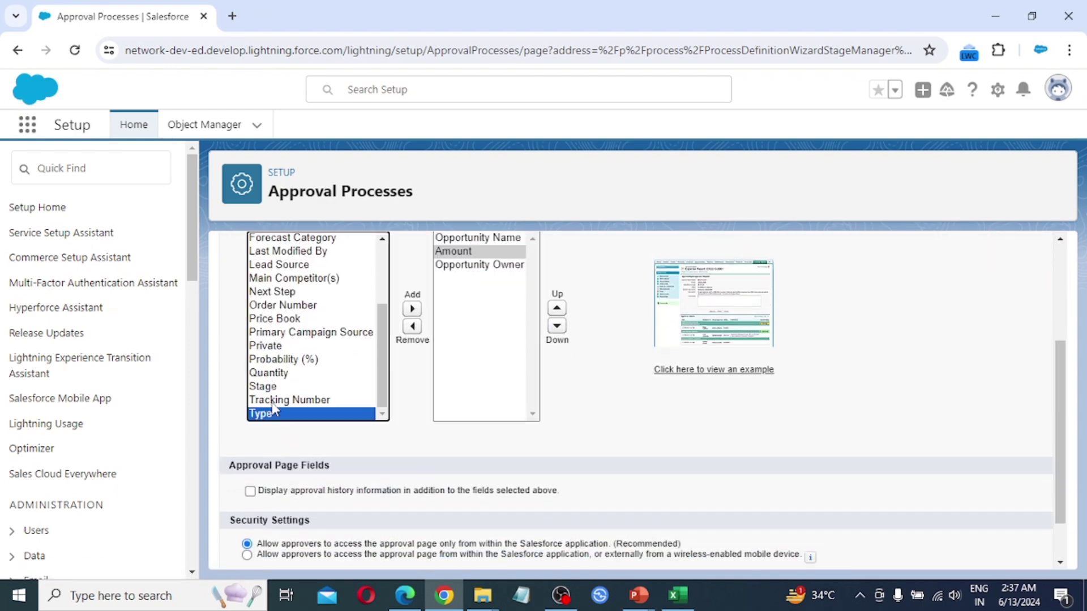
click(414, 311)
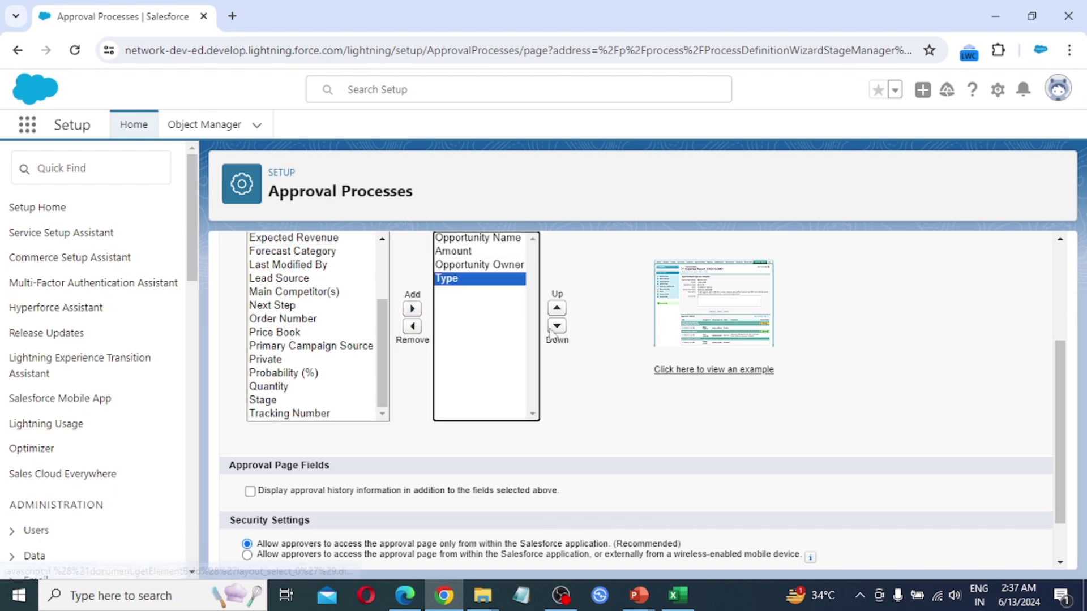
scroll(480, 354, up, 1)
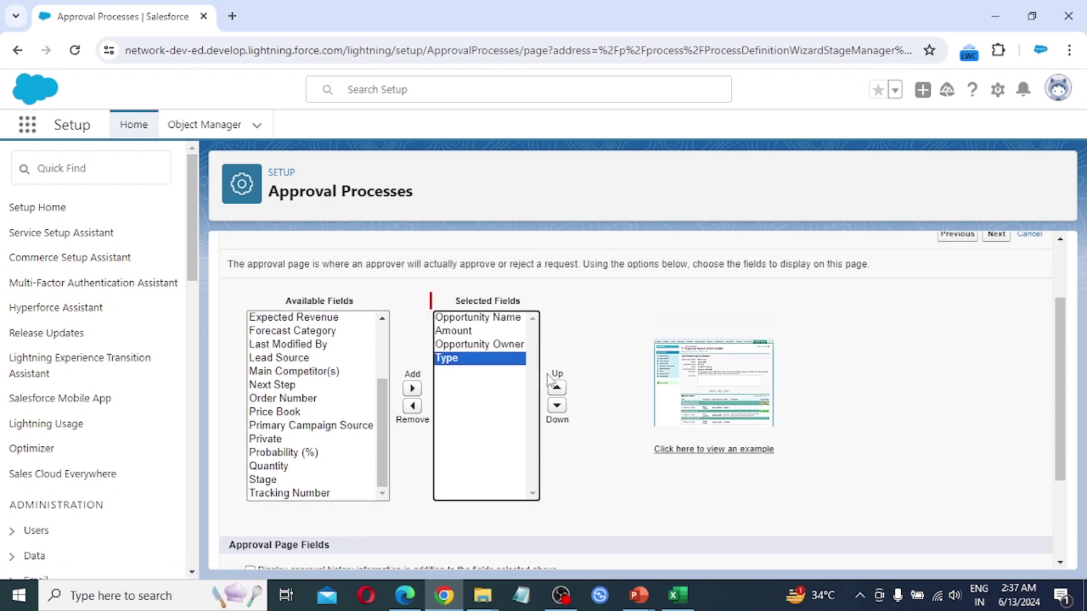
click(557, 388)
scroll(508, 406, down, 2)
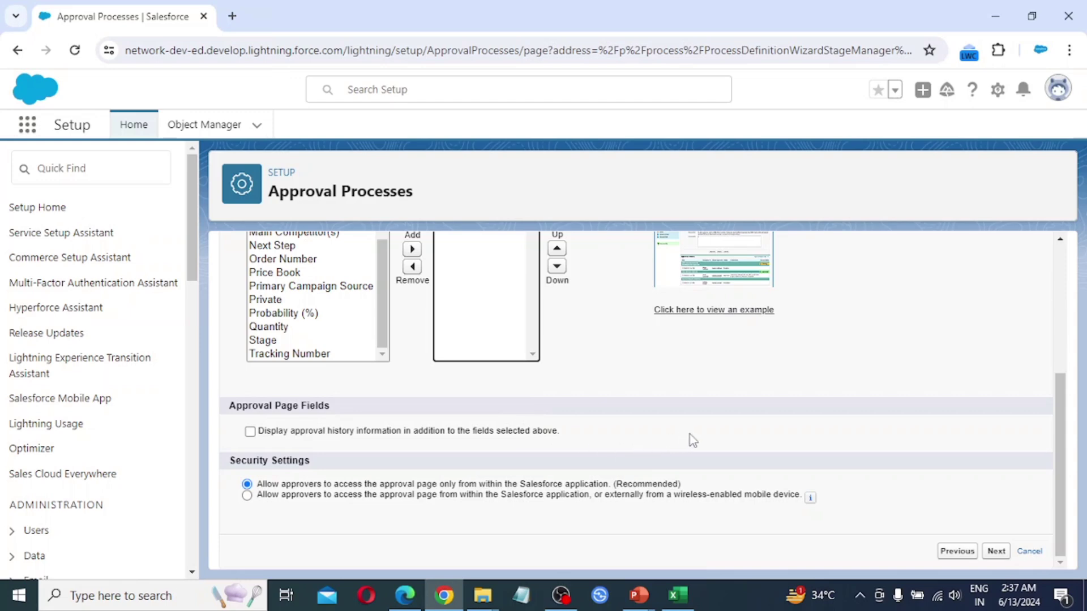
scroll(693, 440, up, 4)
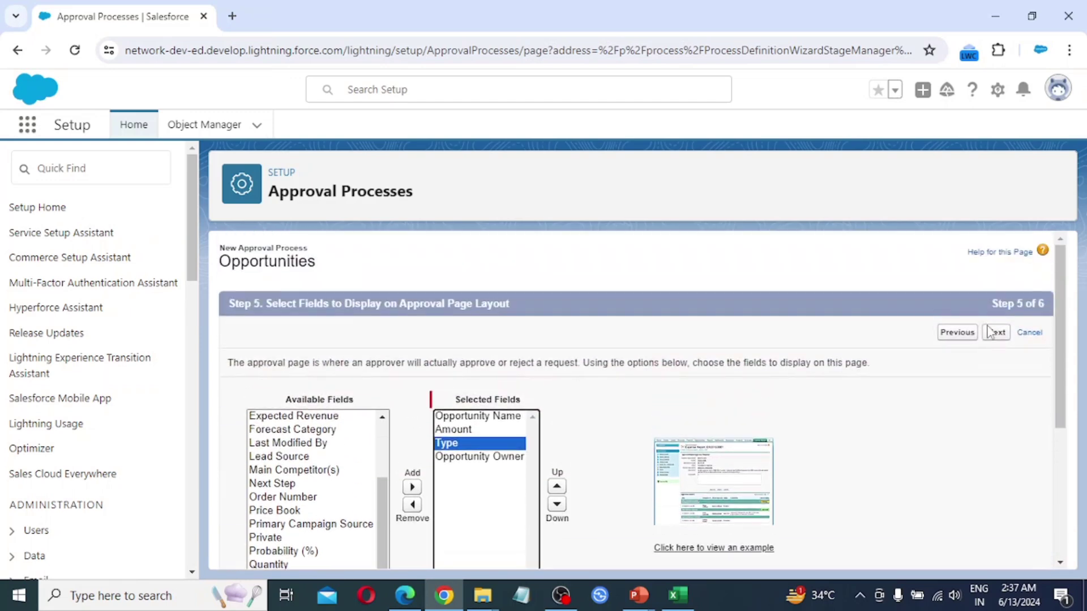
click(992, 332)
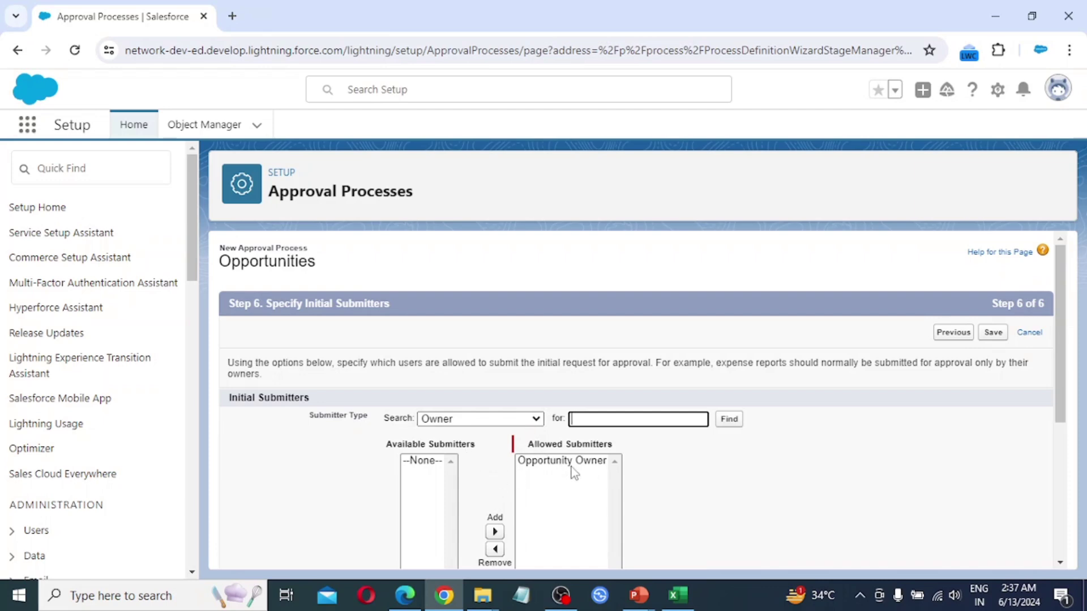
Save the process with Opportunity Owner as the allowed submitter, and create an approval step named Opportunity Approval
click(992, 333)
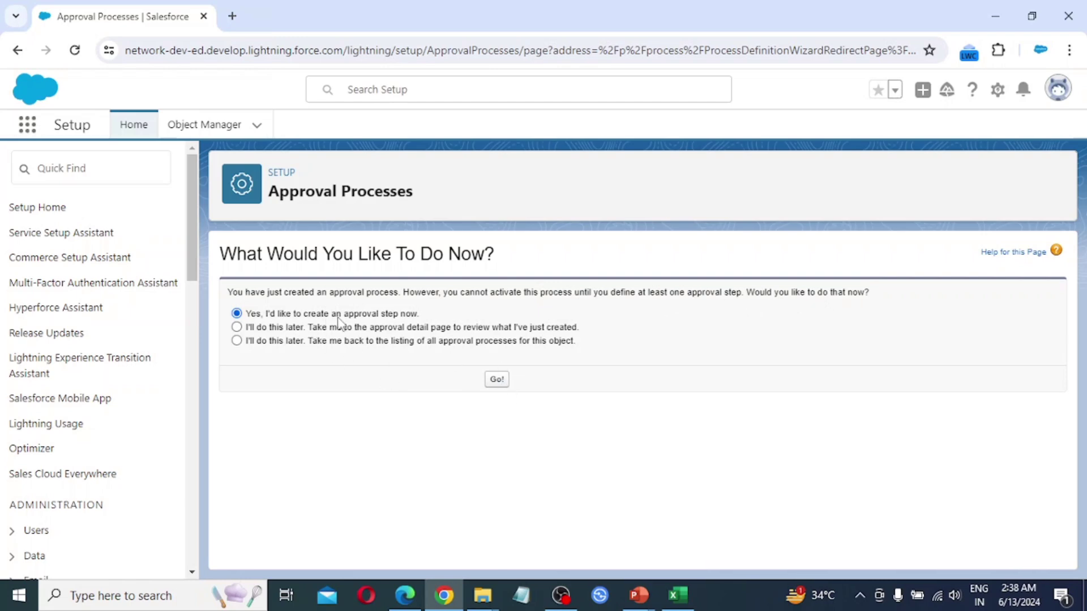
click(496, 380)
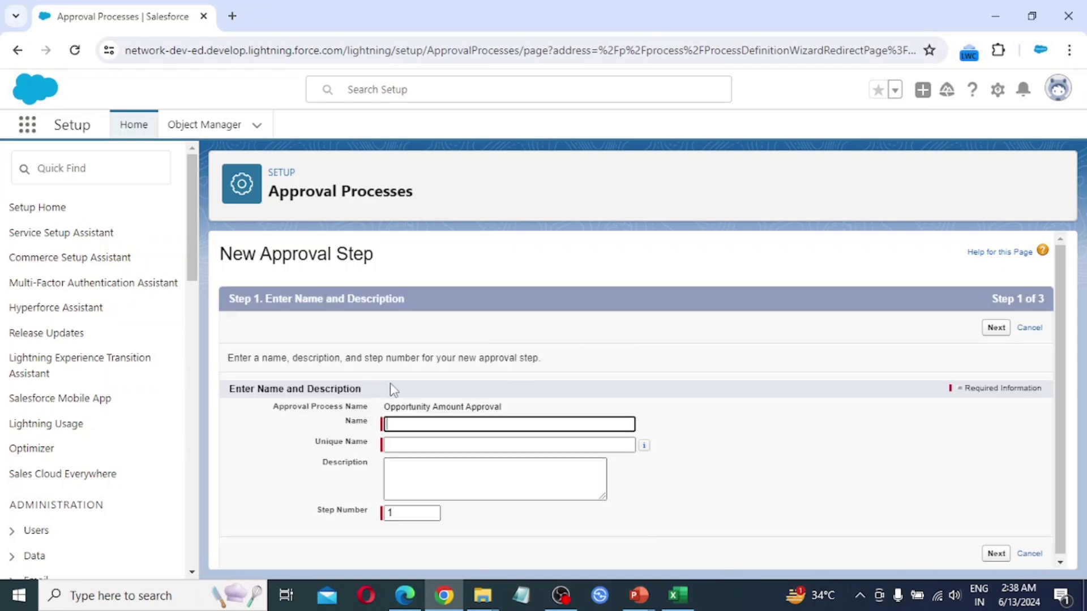
text(Opportunity Approval)
click(462, 444)
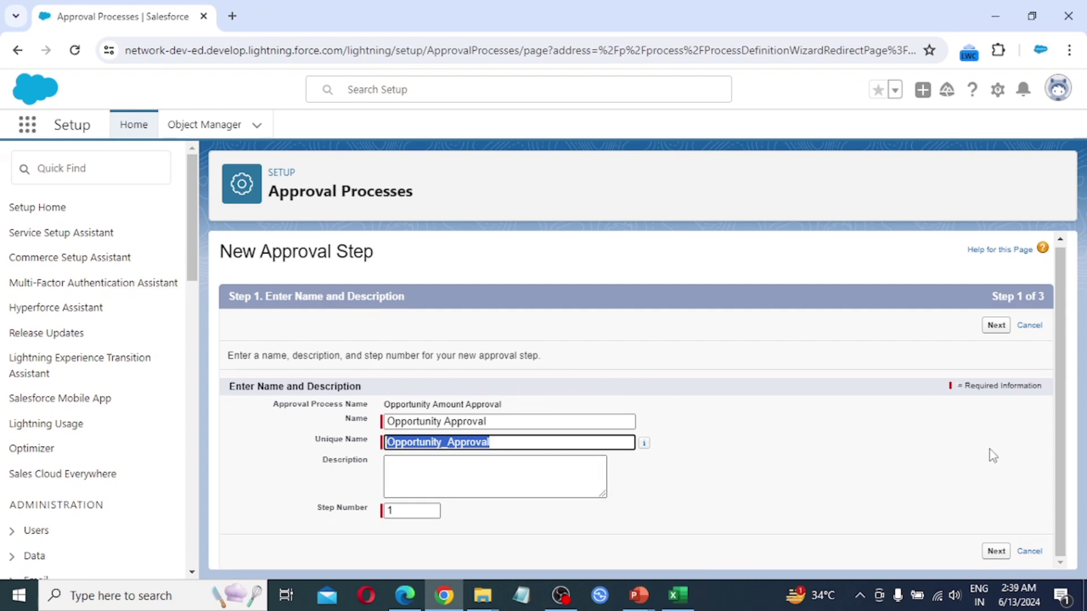
click(996, 326)
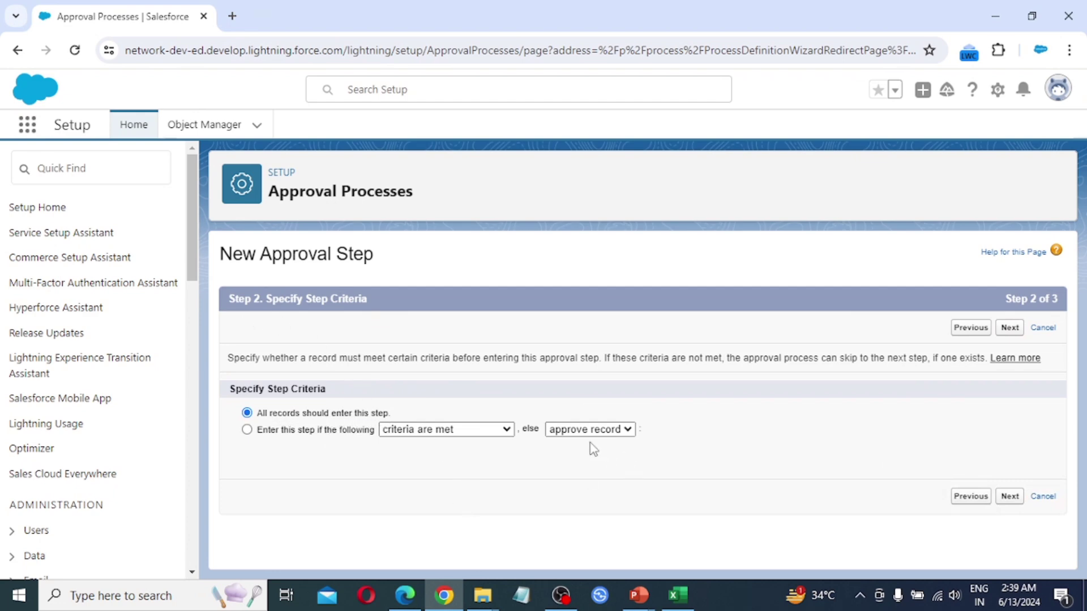
Review the step criteria options and let all records enter the approval step
click(484, 432)
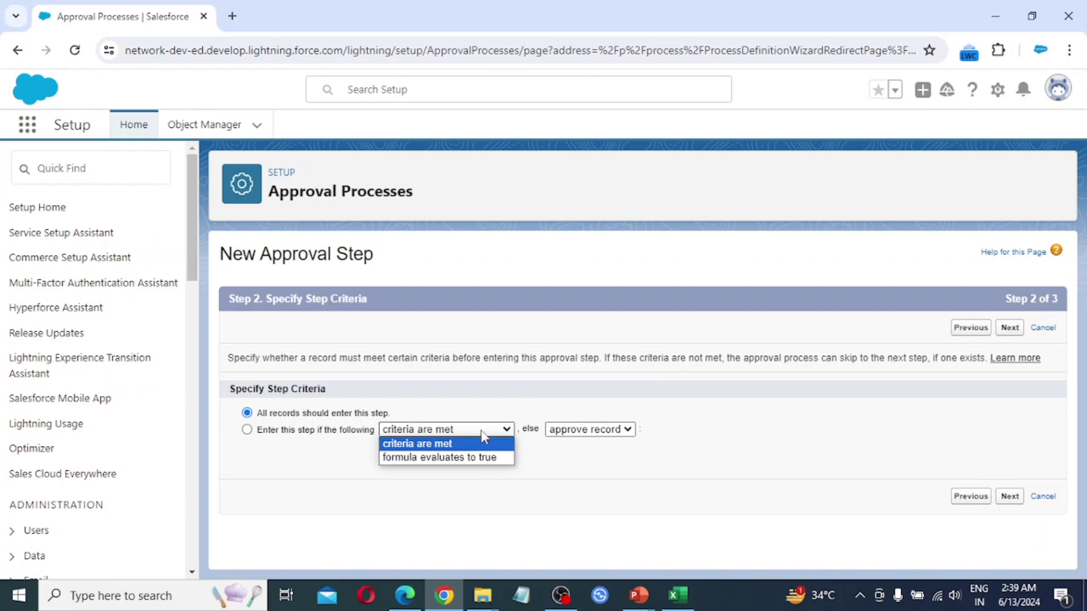
click(482, 432)
click(566, 434)
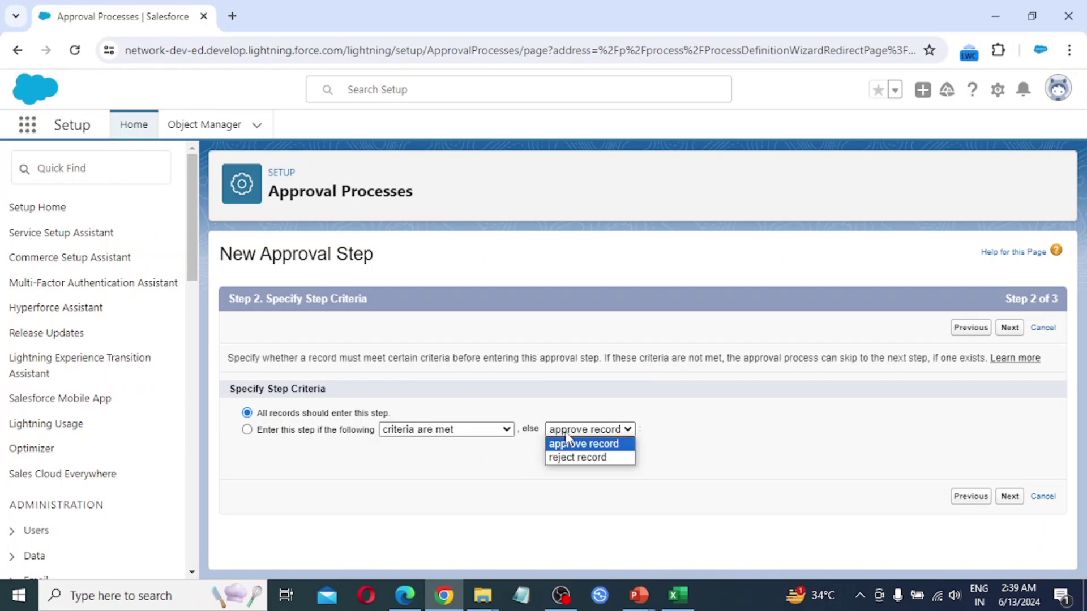
click(566, 441)
click(1014, 331)
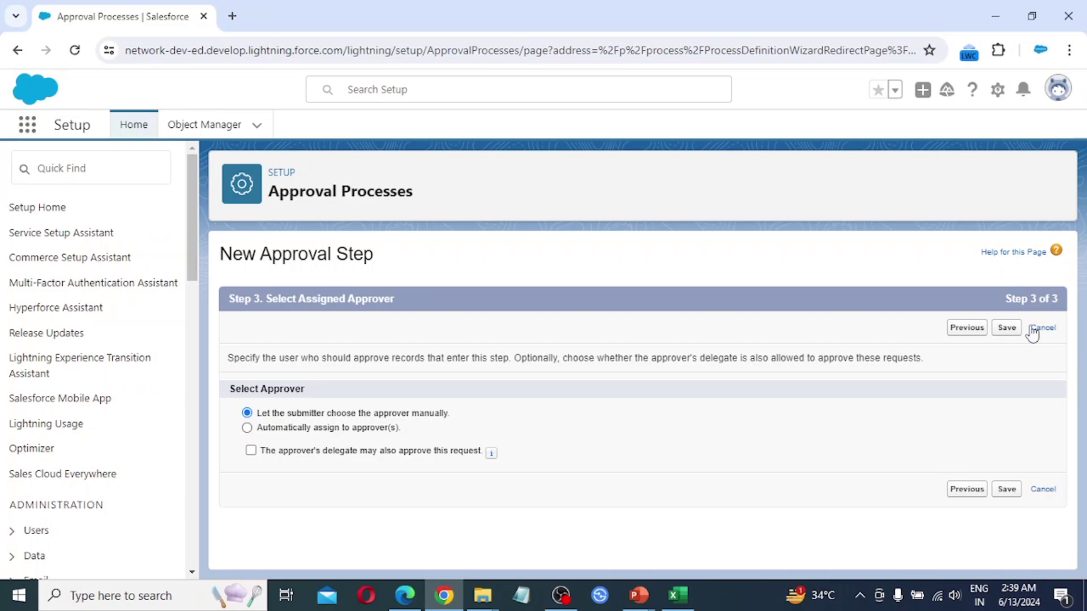
Save the step with the approver chosen manually by the submitter, and skip workflow actions to go to the process detail page
click(1006, 327)
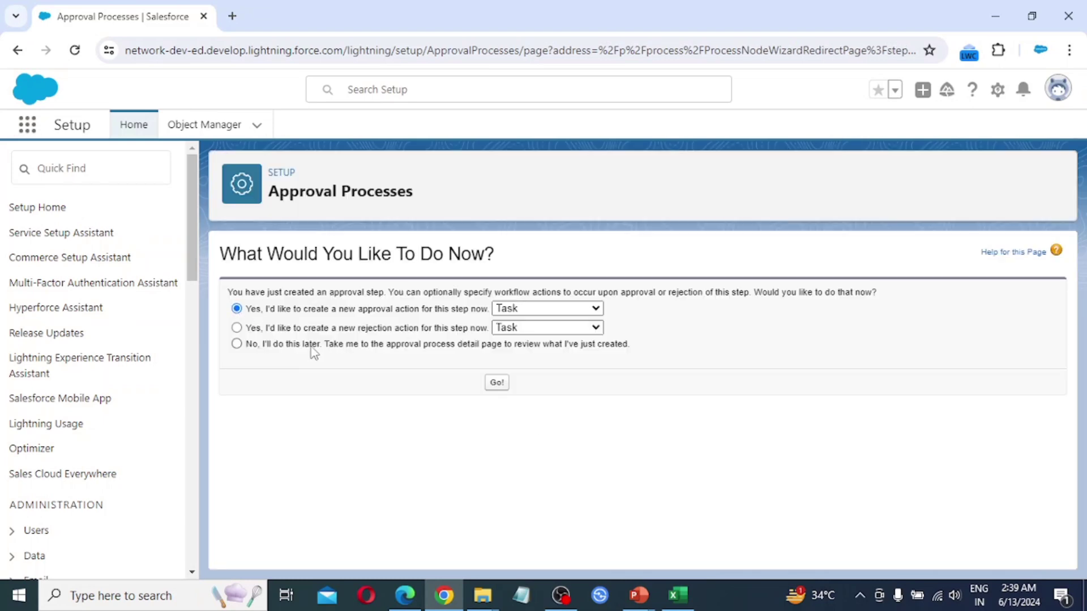
click(281, 345)
click(497, 384)
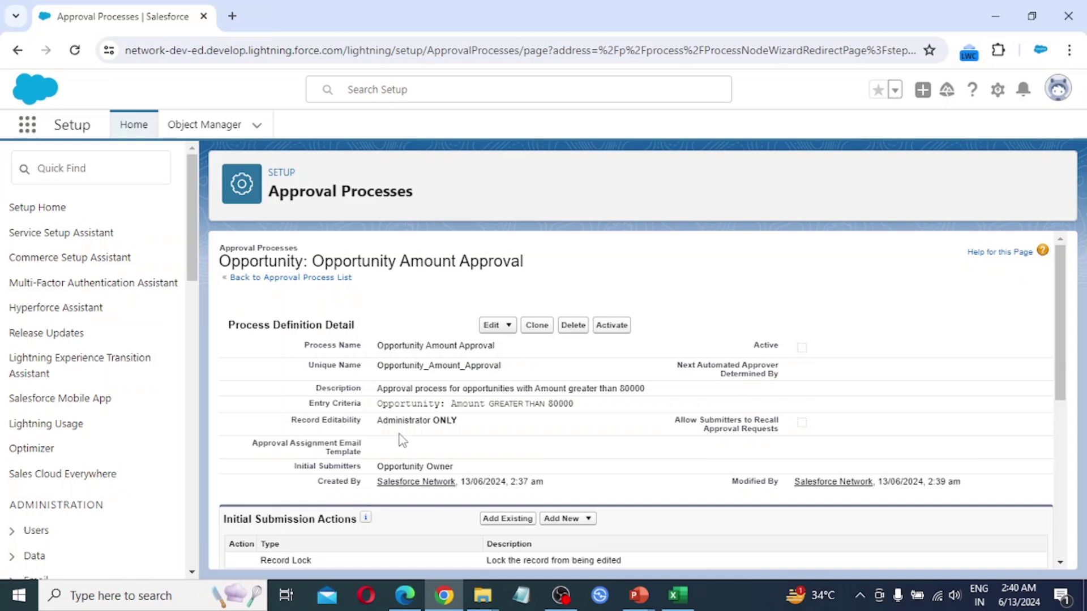
Add a new task to the initial submission actions and assign it to the Salesforce Network user
scroll(400, 439, down, 4)
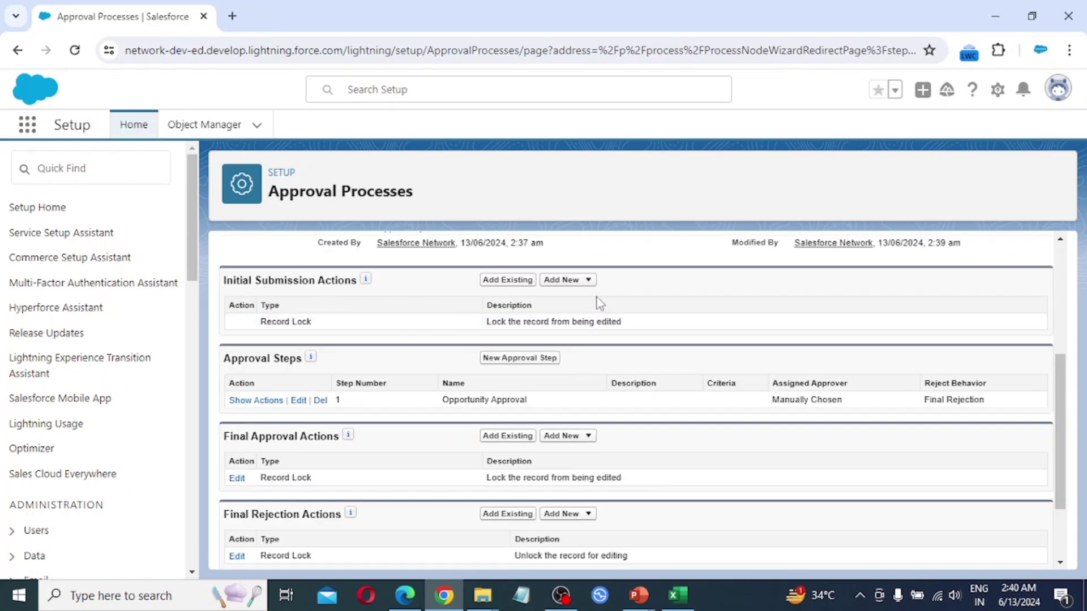
click(588, 282)
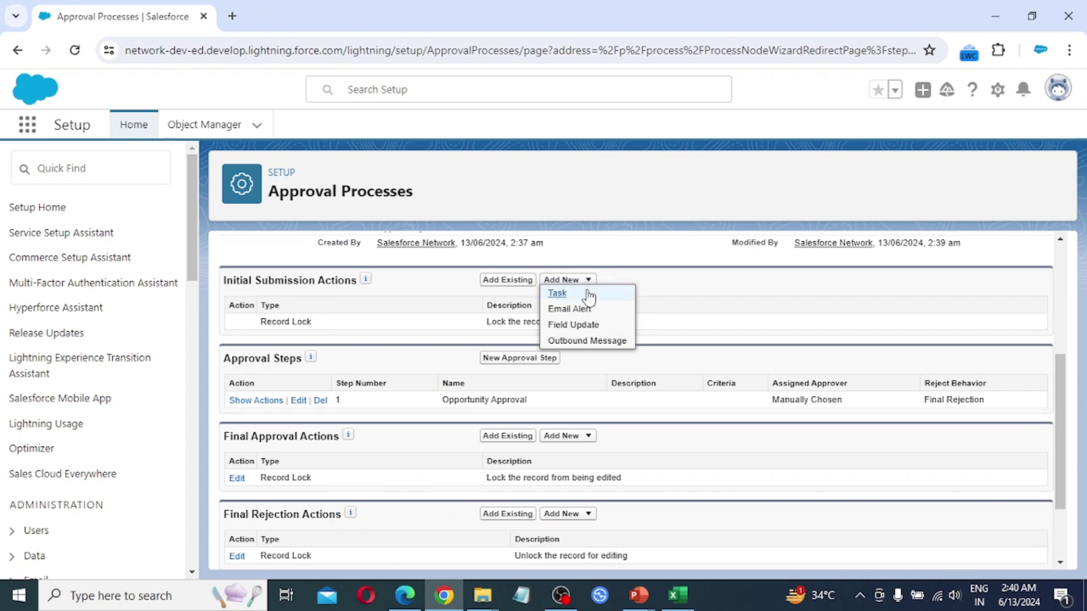
click(559, 294)
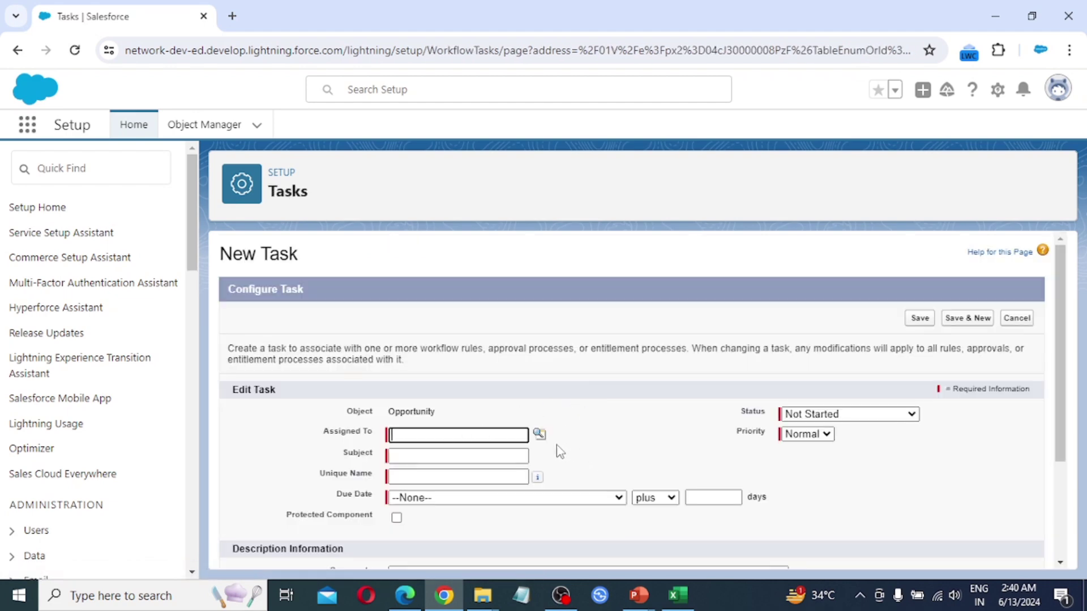
click(539, 434)
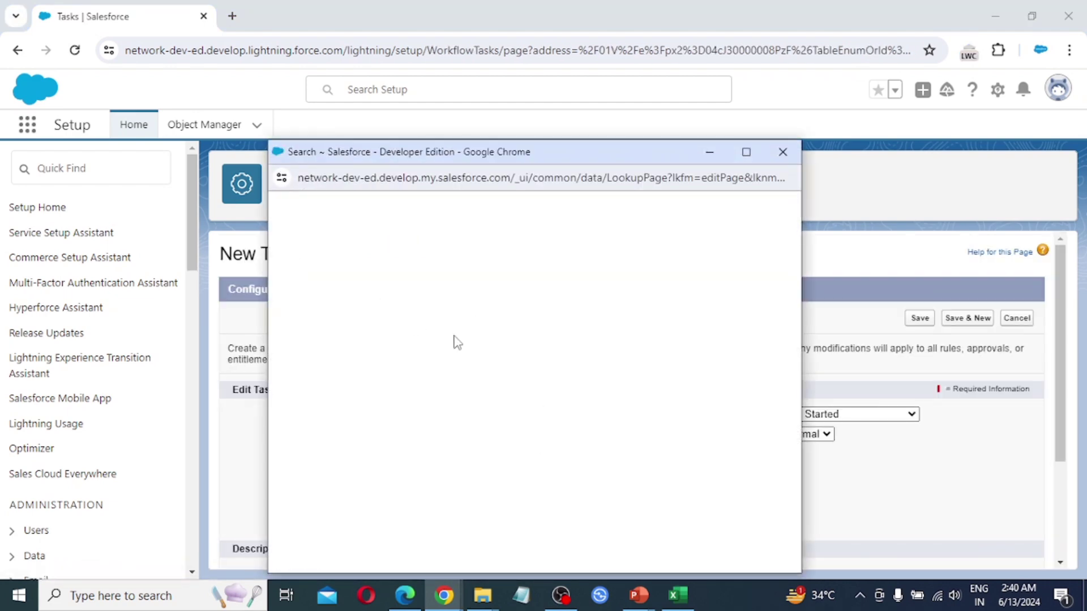
click(308, 347)
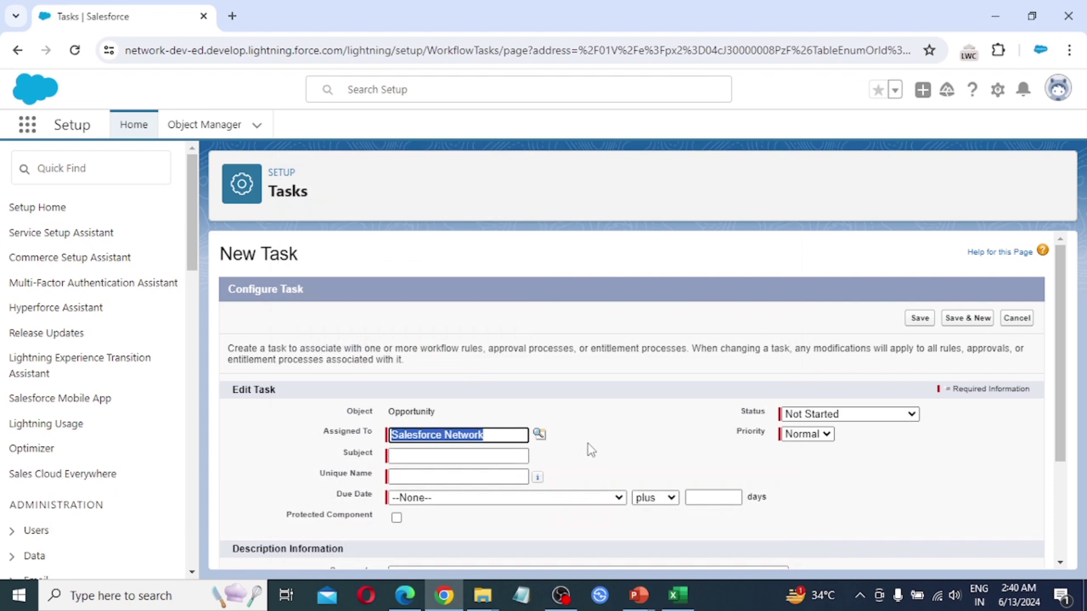
scroll(588, 444, down, 1)
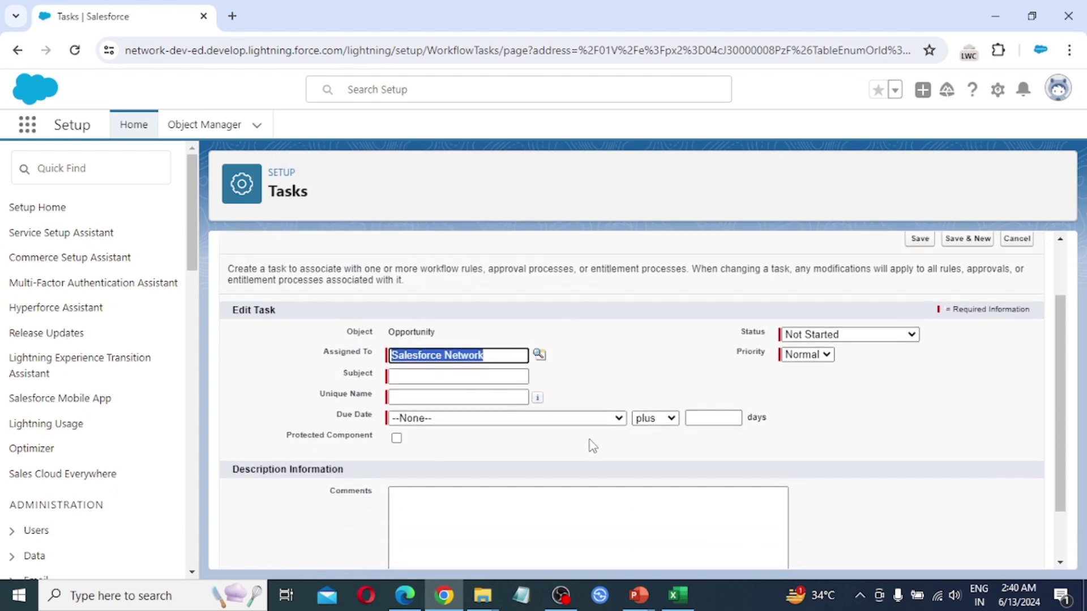
key(Tab)
key(Tab)
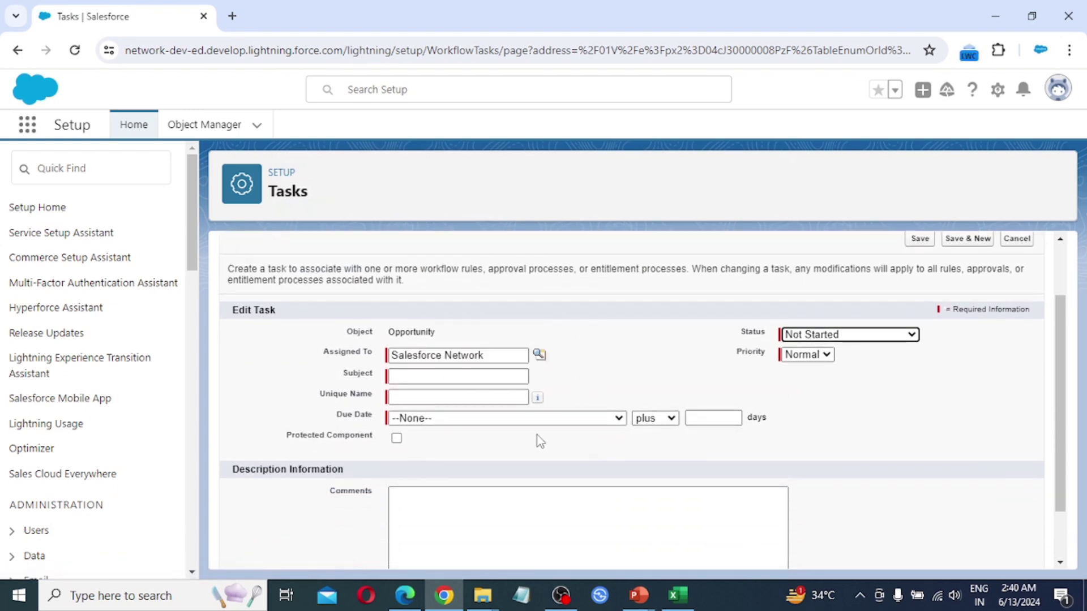
Give the task the subject New Opp and a due date of Opportunity: Created Date plus 1 day
click(436, 377)
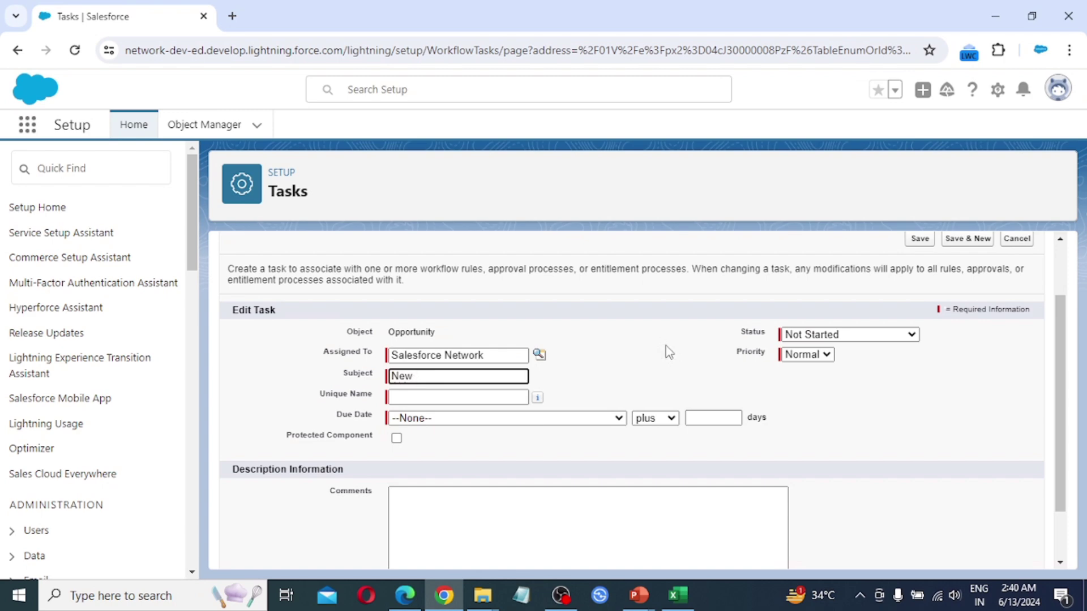
text(New Opp)
key(Tab)
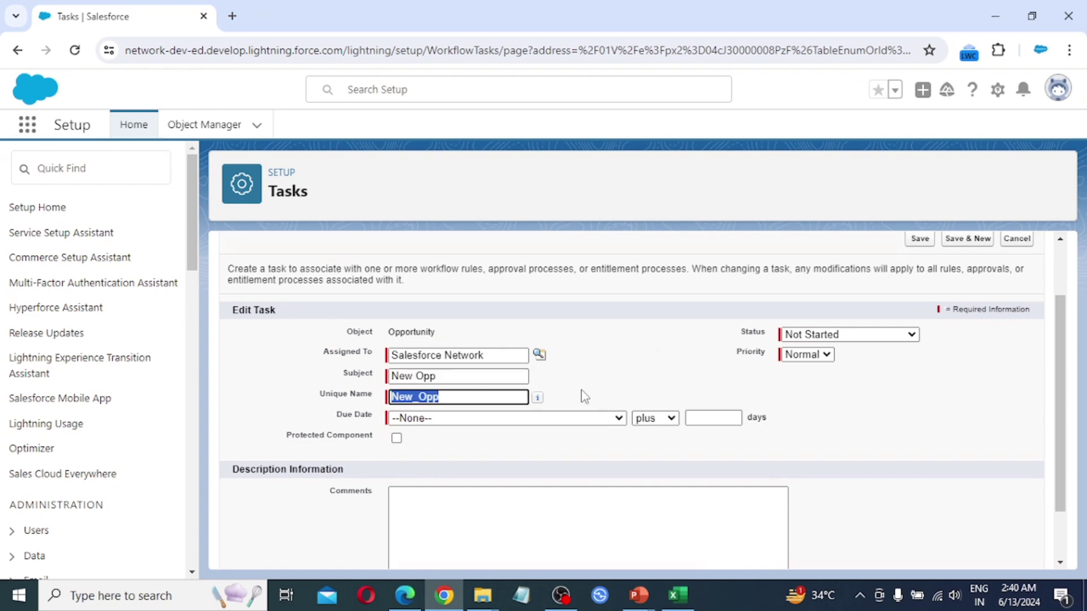
click(405, 418)
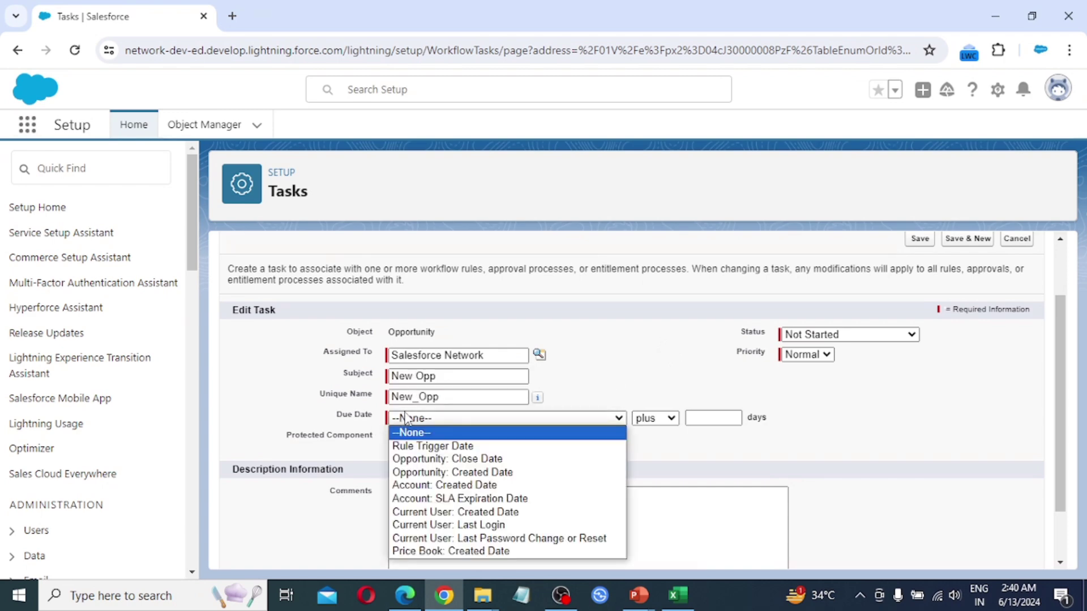
click(514, 473)
click(714, 417)
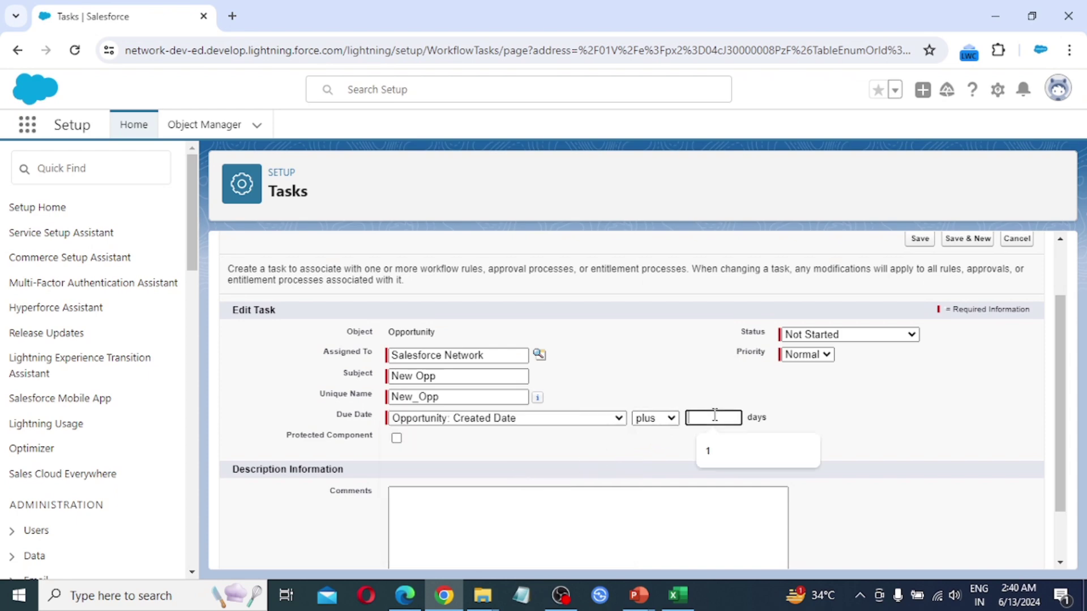
text(1)
Set the task status to In Progress, enter the comment "New Opportunity", and save the task
click(798, 334)
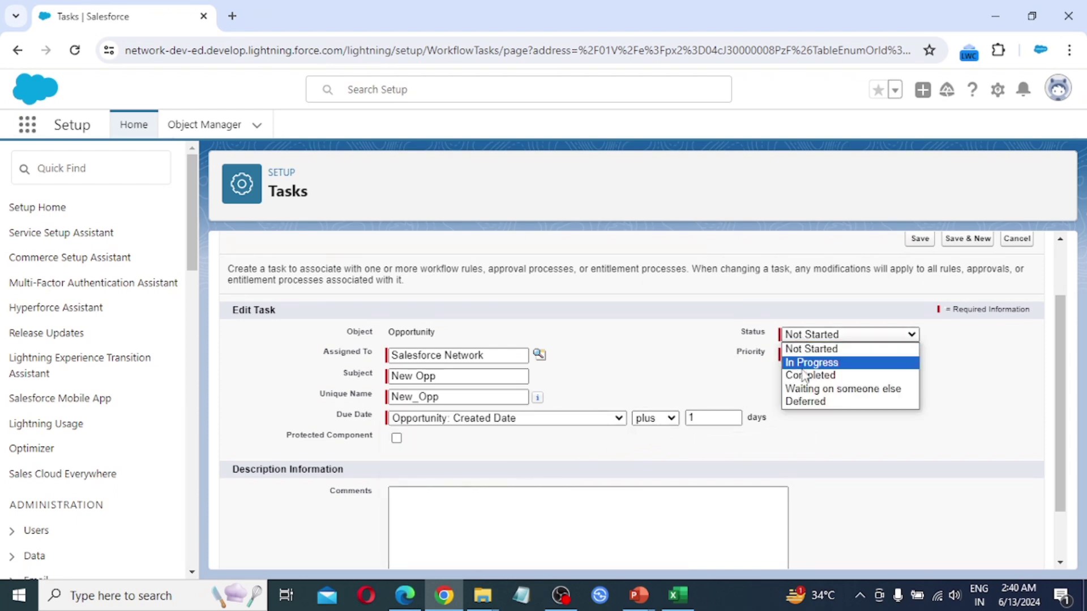
click(810, 362)
scroll(736, 430, down, 2)
click(500, 440)
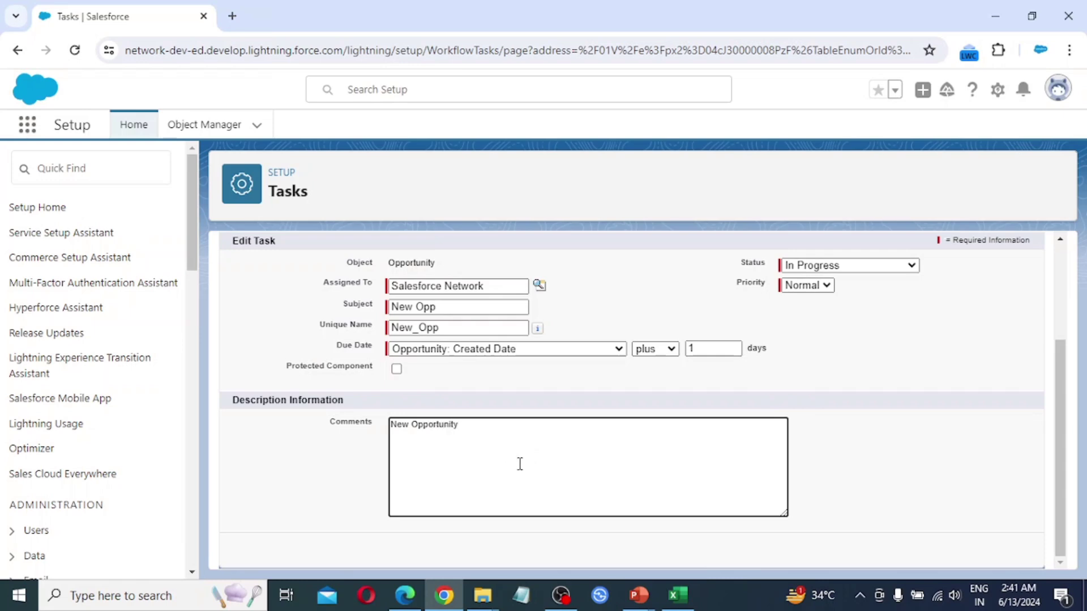
scroll(791, 400, up, 3)
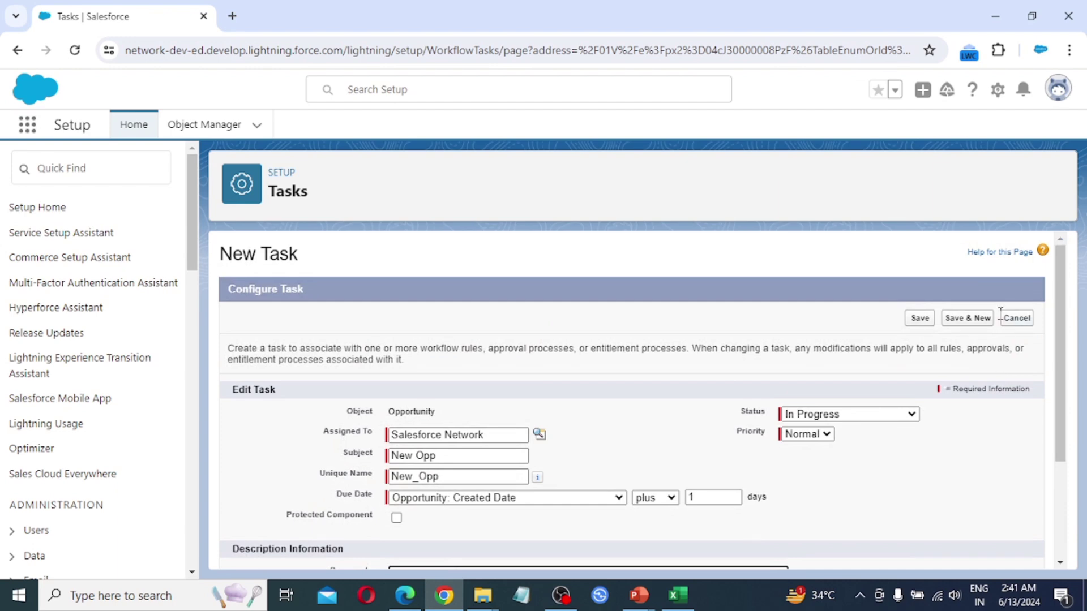
click(917, 319)
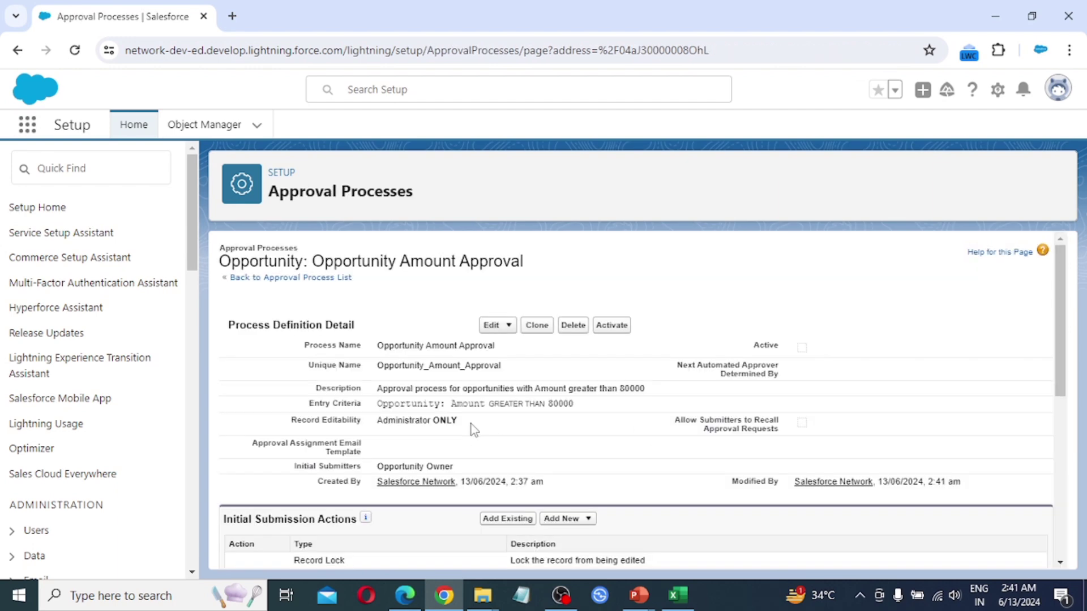
Add a field update named Update Stage to the final approval actions, with Stage as the field to update
scroll(490, 447, down, 4)
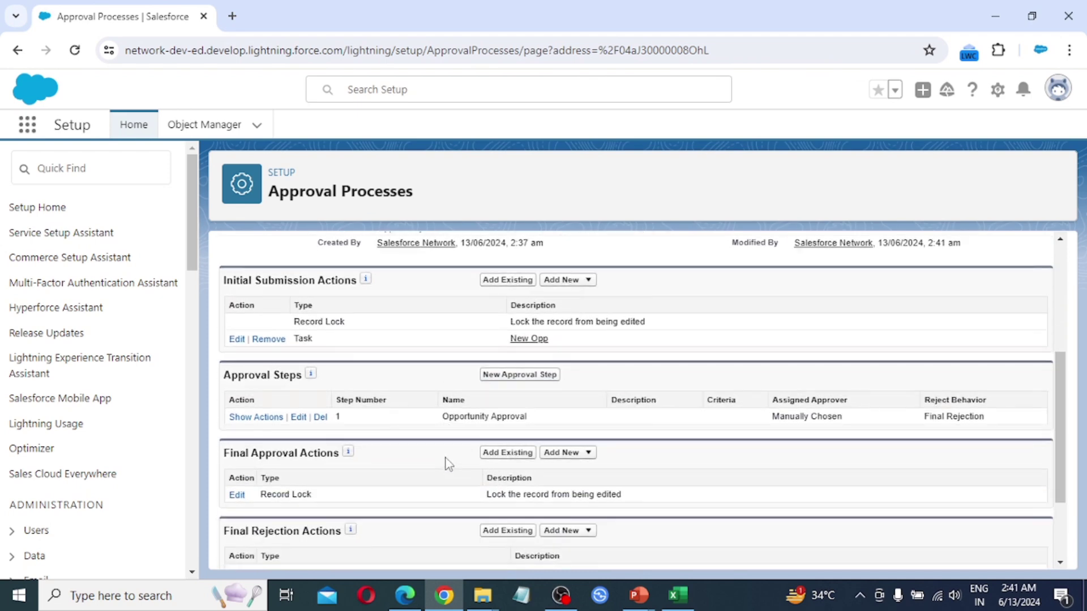
scroll(244, 417, down, 1)
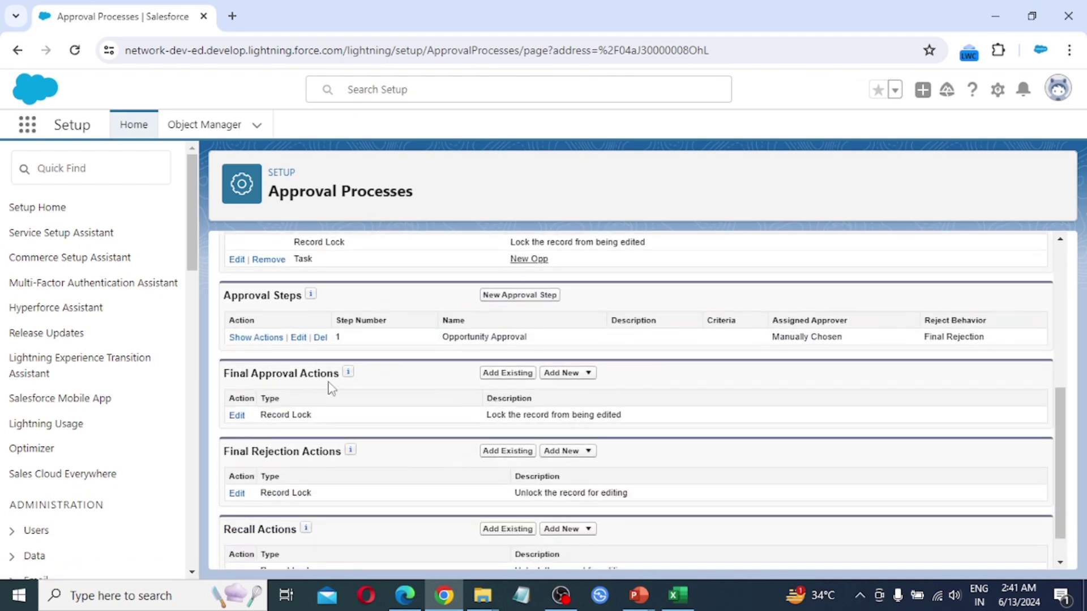
click(588, 374)
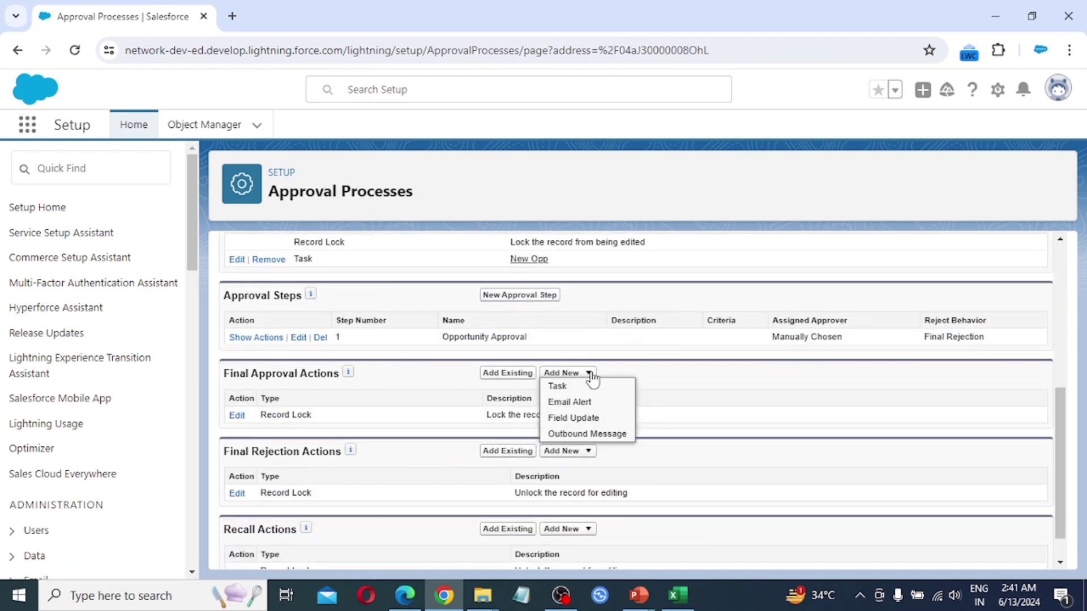
click(591, 423)
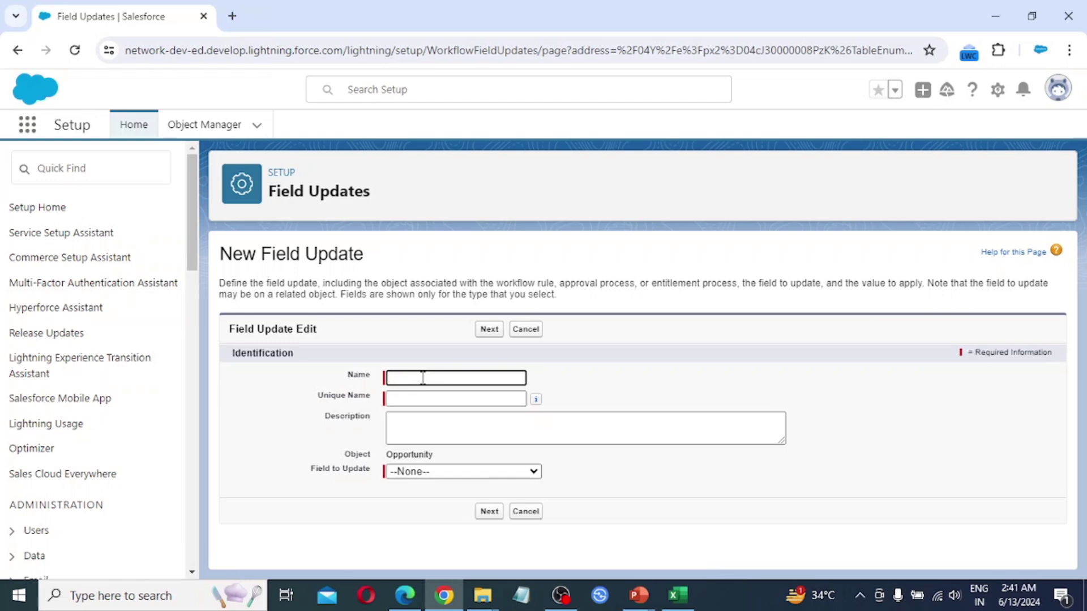
text(Update)
click(433, 472)
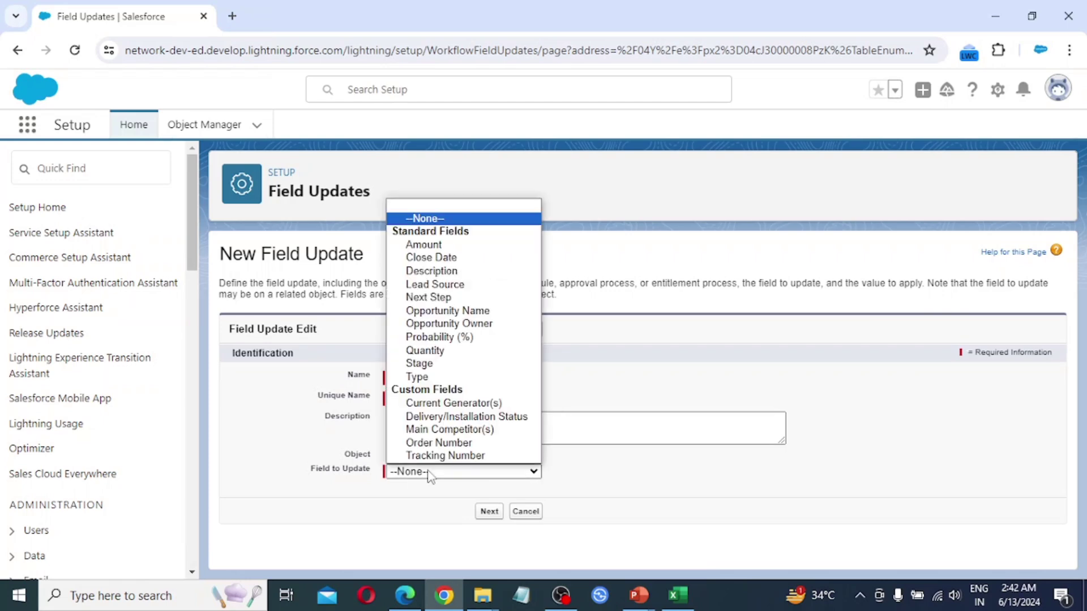
click(447, 364)
Set the specific new Stage value to Closed Won and save the field update as Opp Update Stage
scroll(509, 487, down, 3)
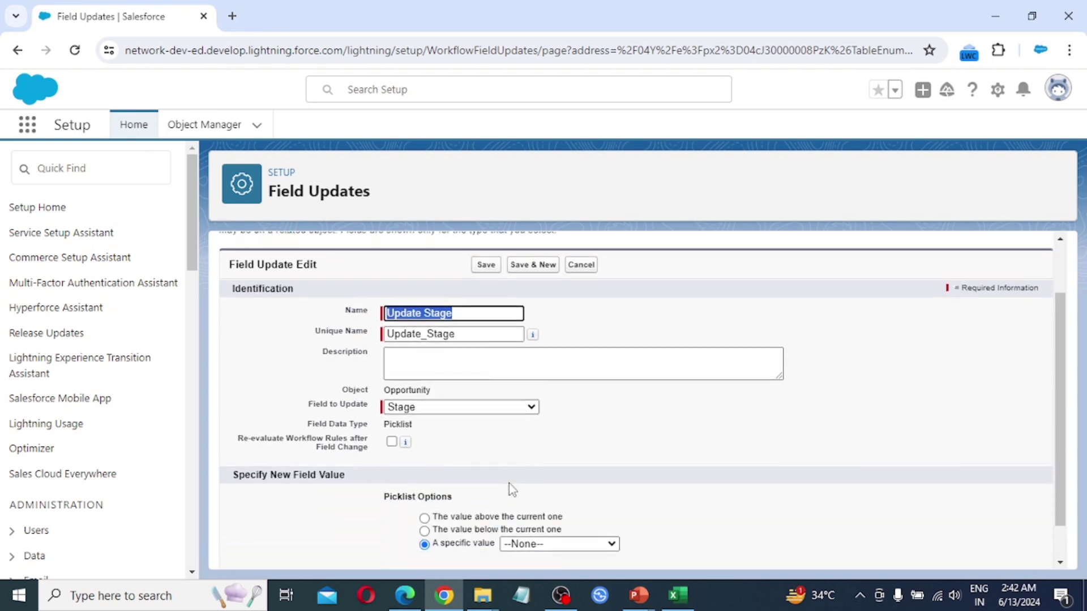
click(545, 502)
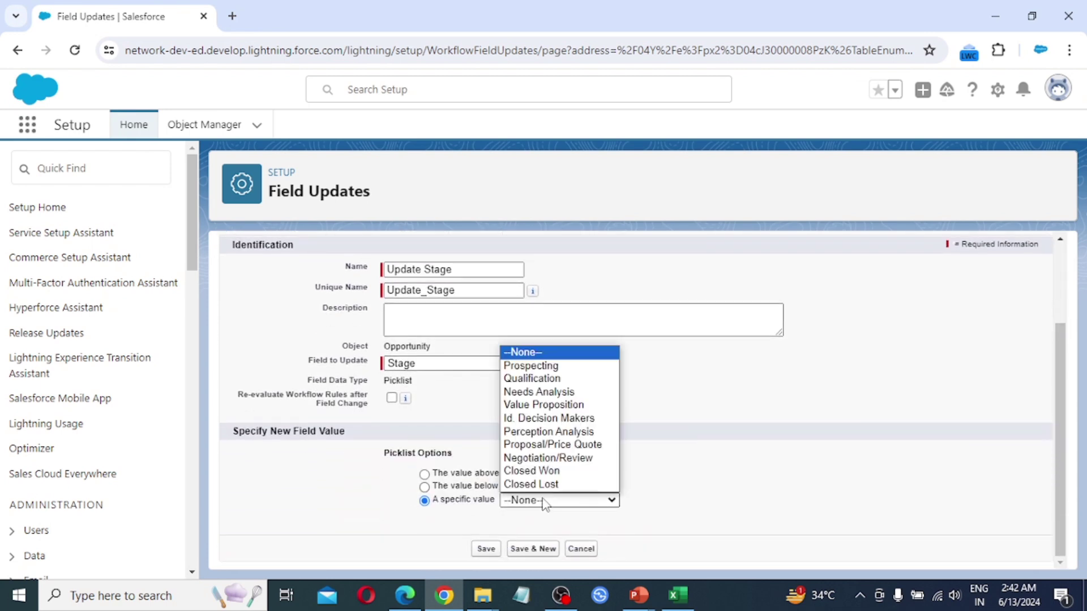
click(554, 471)
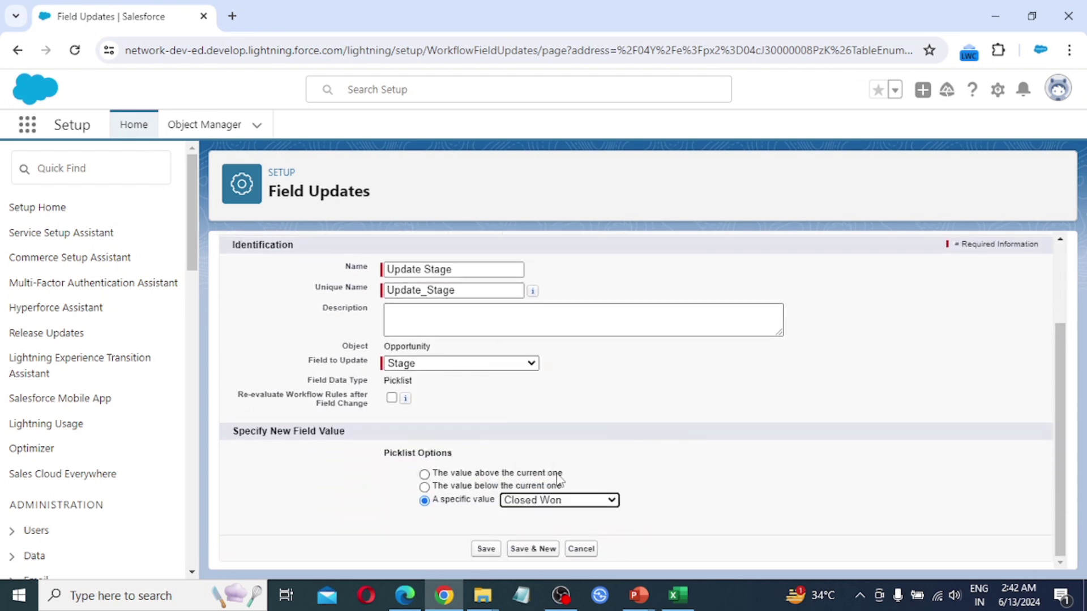
click(485, 549)
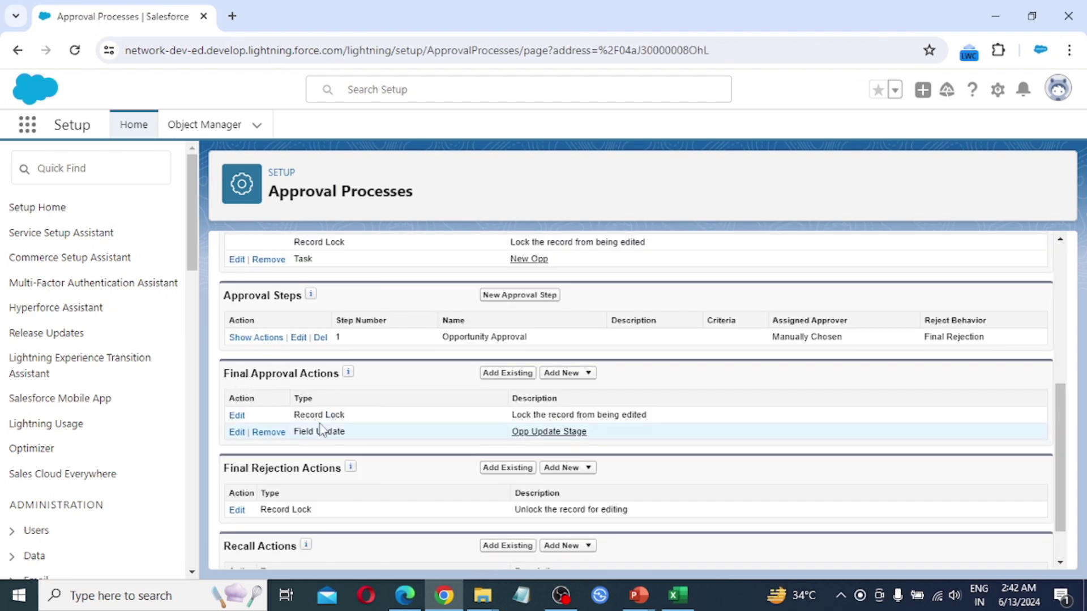
Add a field update named Opp Update Stages to the final rejection actions, with Stage as the field to update
click(587, 467)
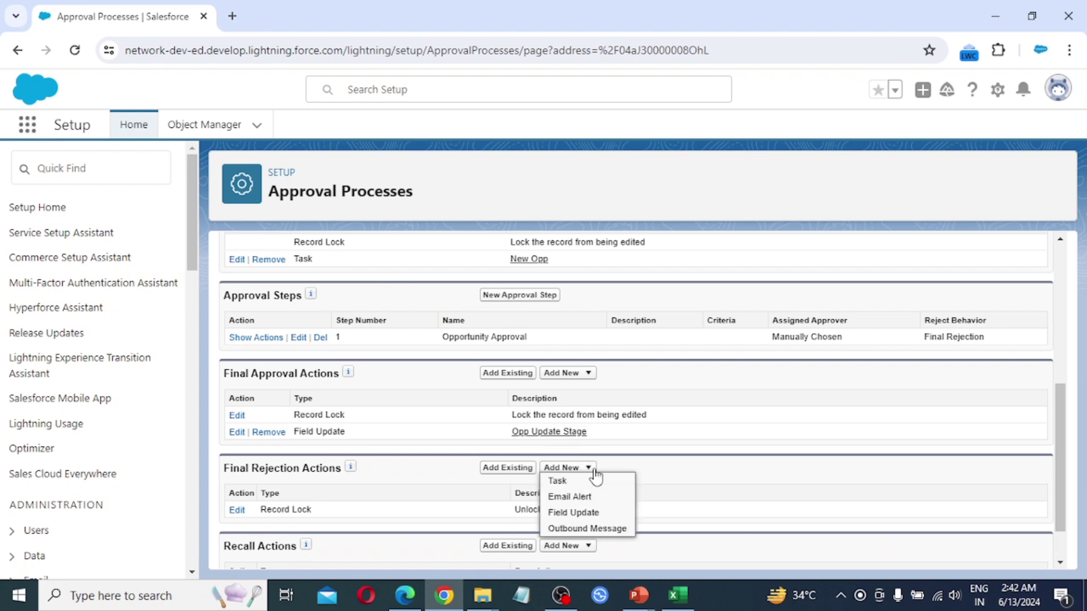
click(583, 512)
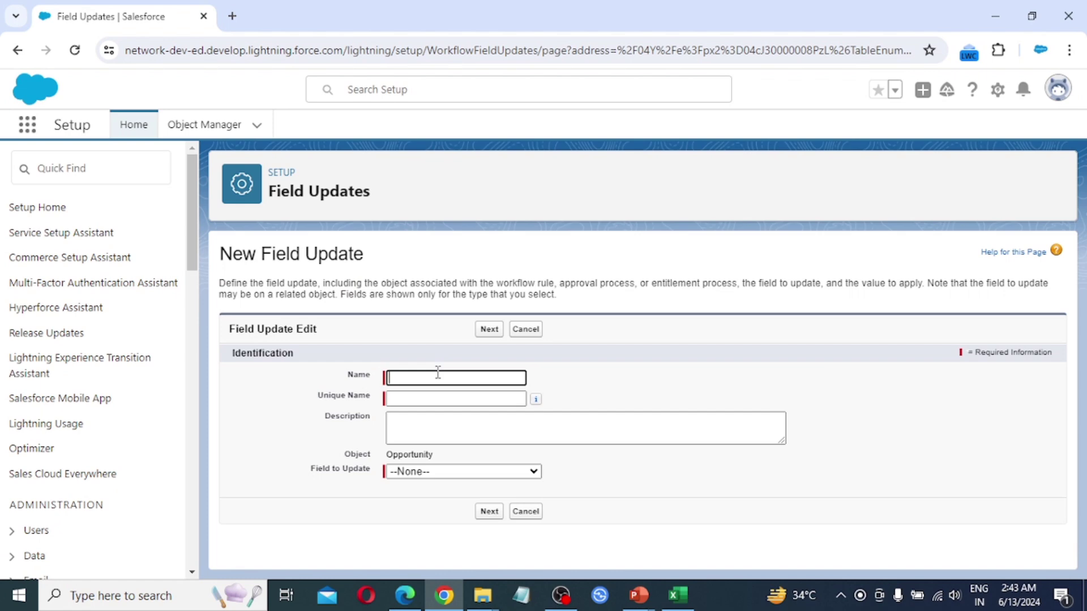
text(Opp)
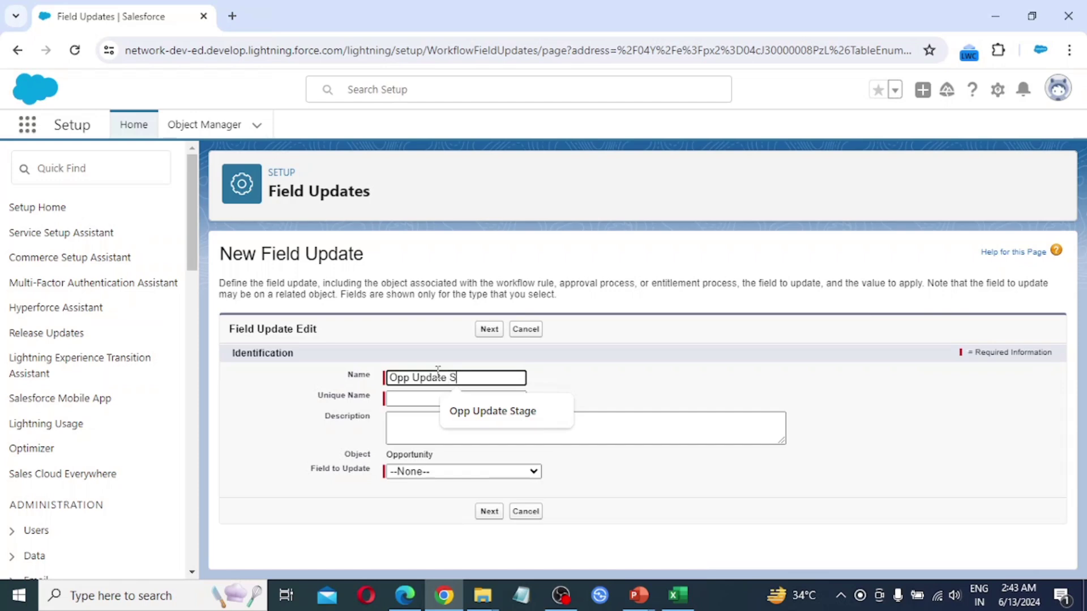
text(Update Stages)
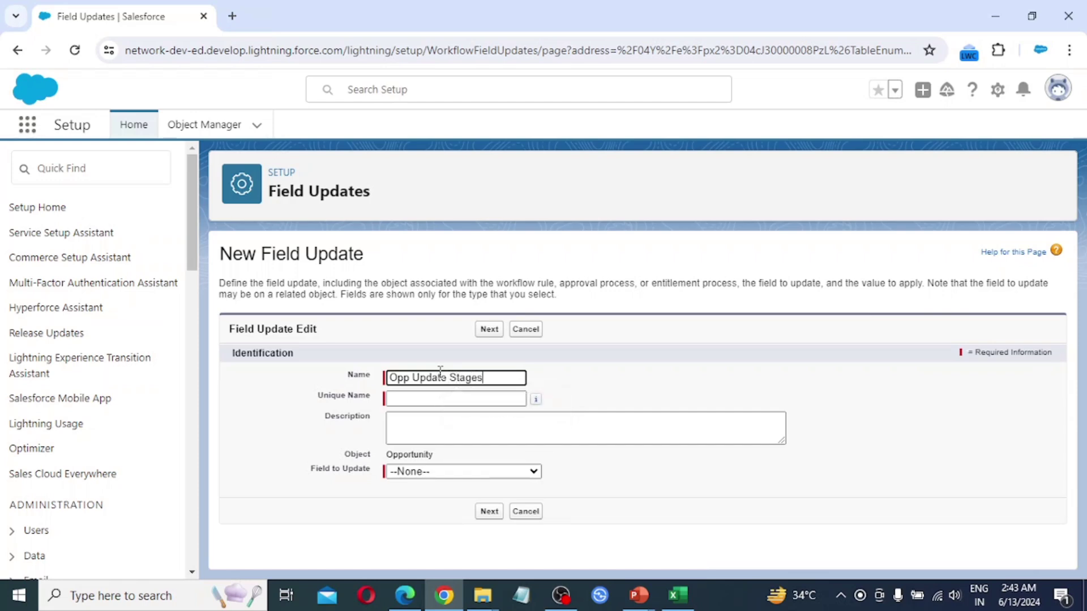
key(Tab)
click(418, 473)
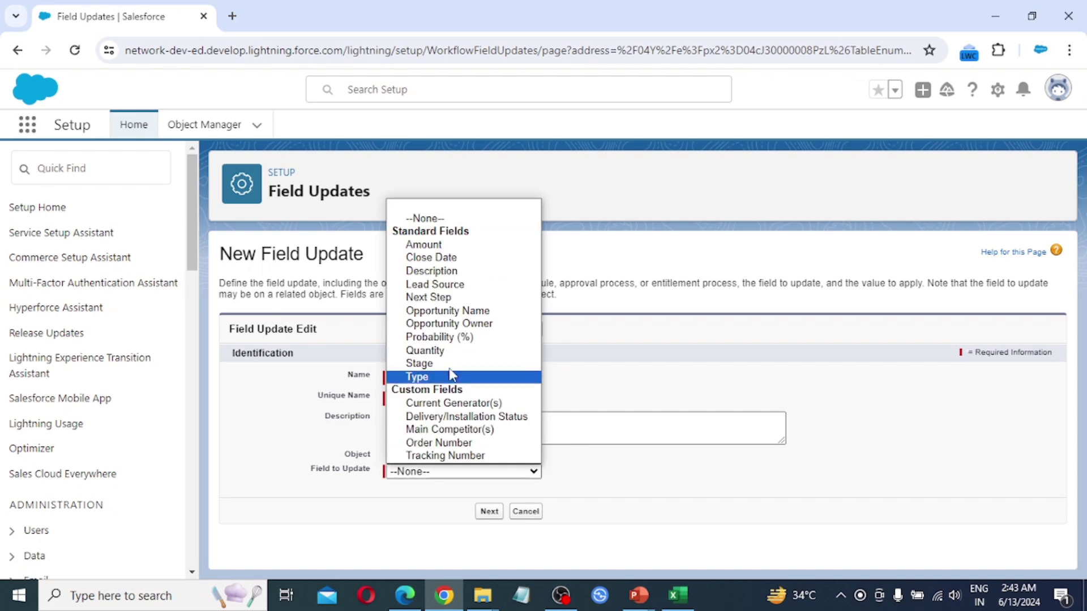
click(451, 364)
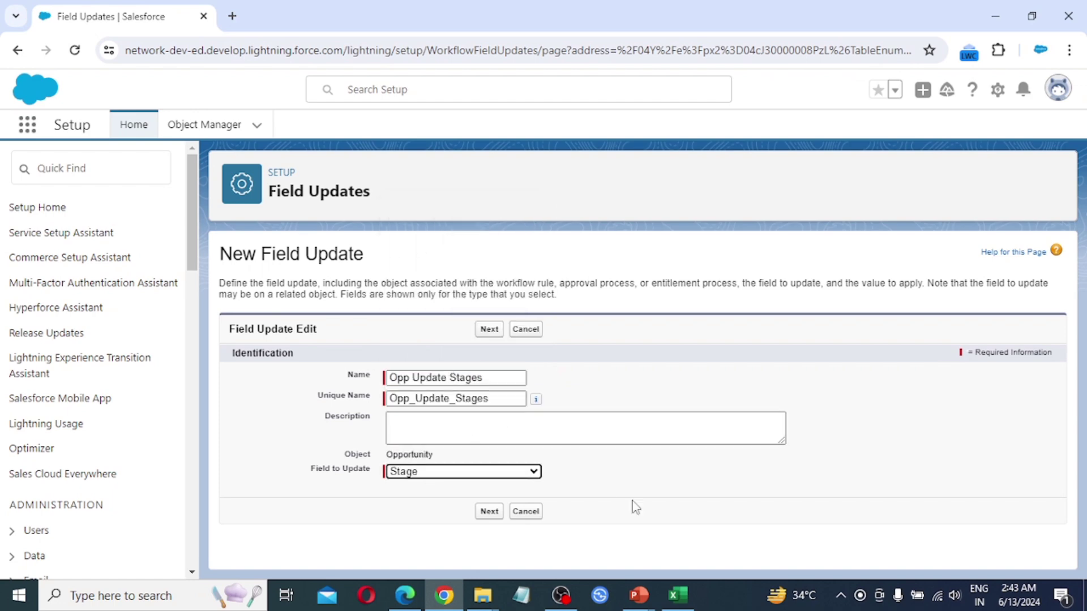
Set the rejection field update's specific value to Needs Analysis, save it, and check the process's action lists
scroll(468, 485, down, 3)
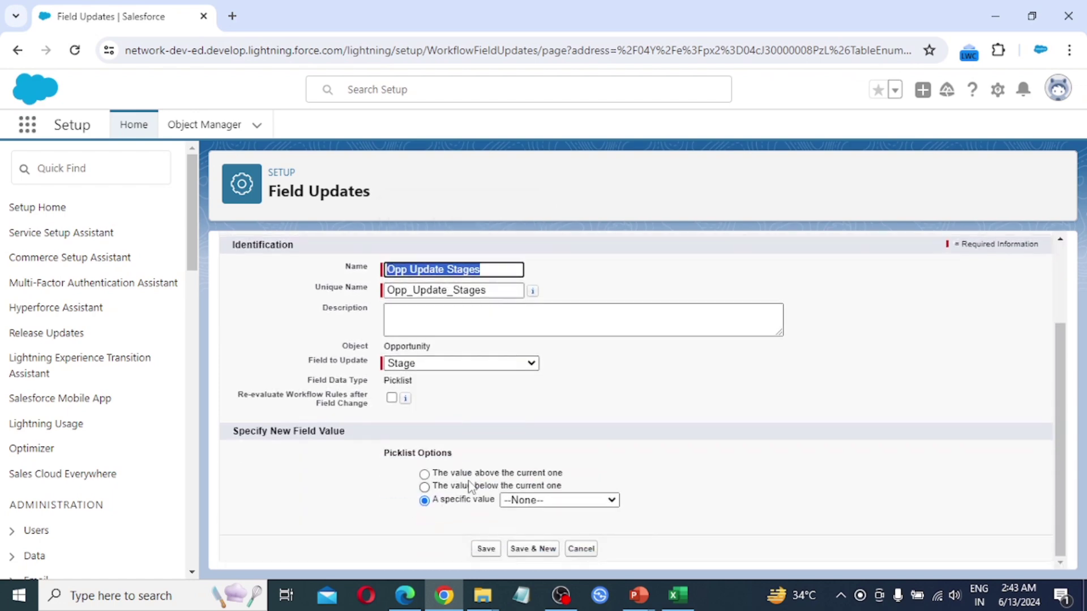
click(543, 502)
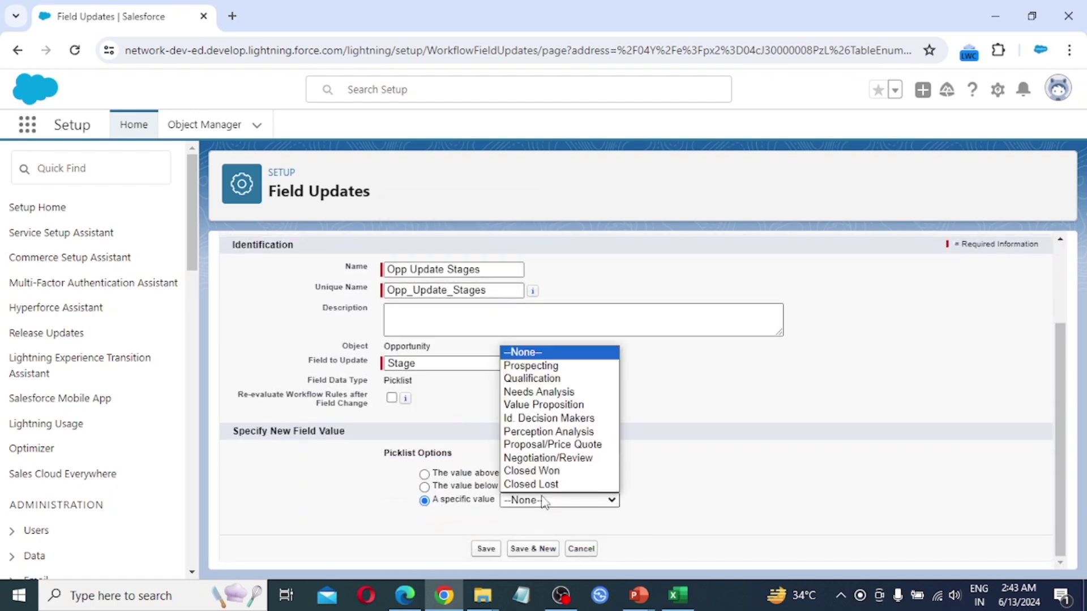
click(578, 396)
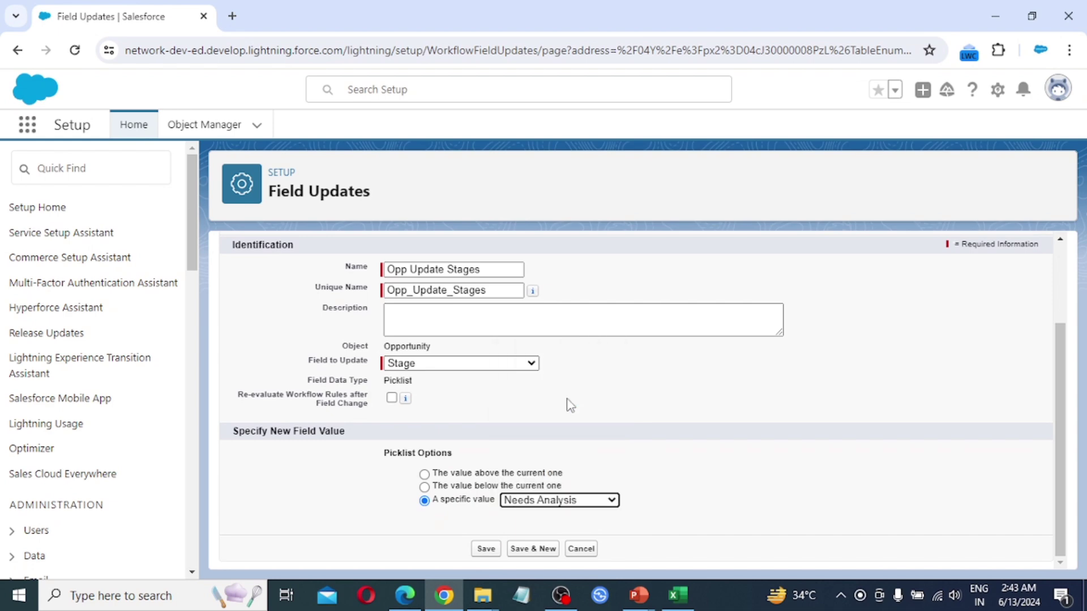
click(491, 550)
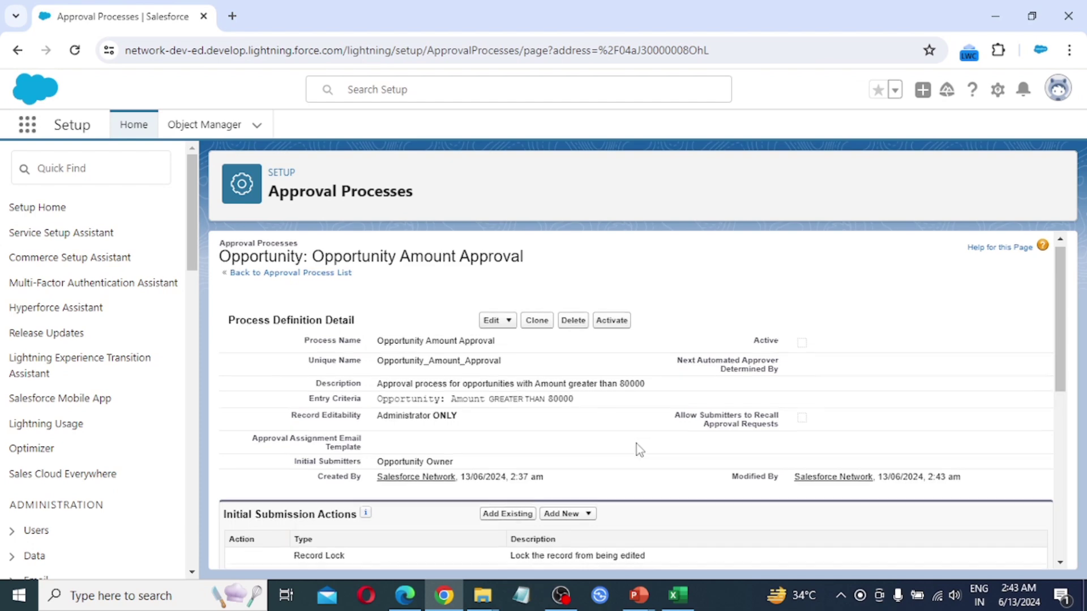
scroll(637, 444, down, 4)
scroll(636, 444, down, 3)
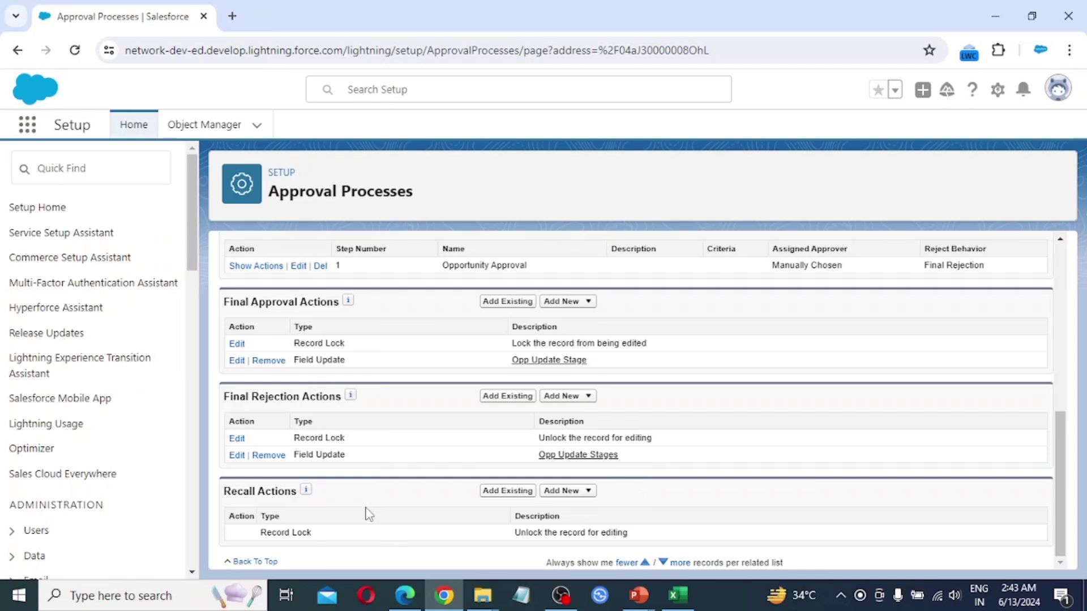
Review the Opportunity Amount Approval process's definition details, initial submission actions, approval step, and final approval, rejection and recall actions
scroll(412, 508, up, 1)
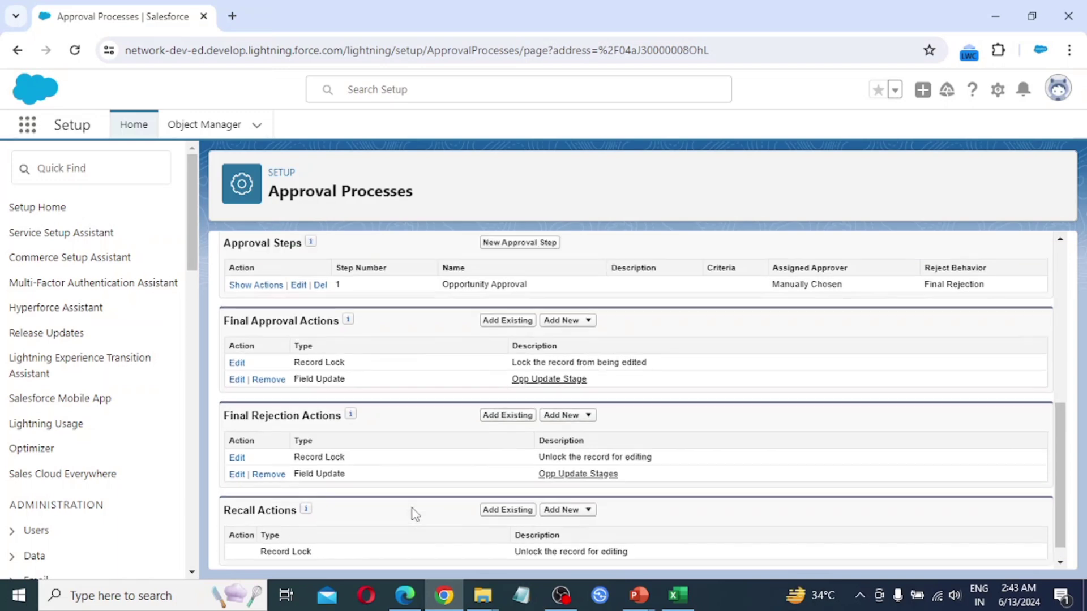
scroll(412, 509, up, 3)
scroll(409, 515, up, 4)
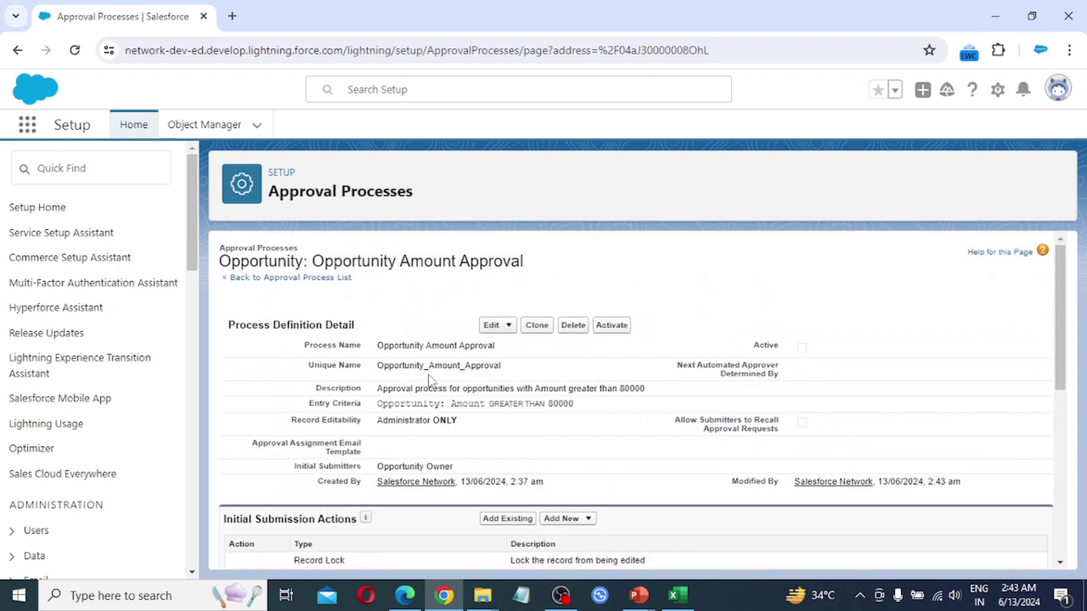
scroll(405, 368, down, 3)
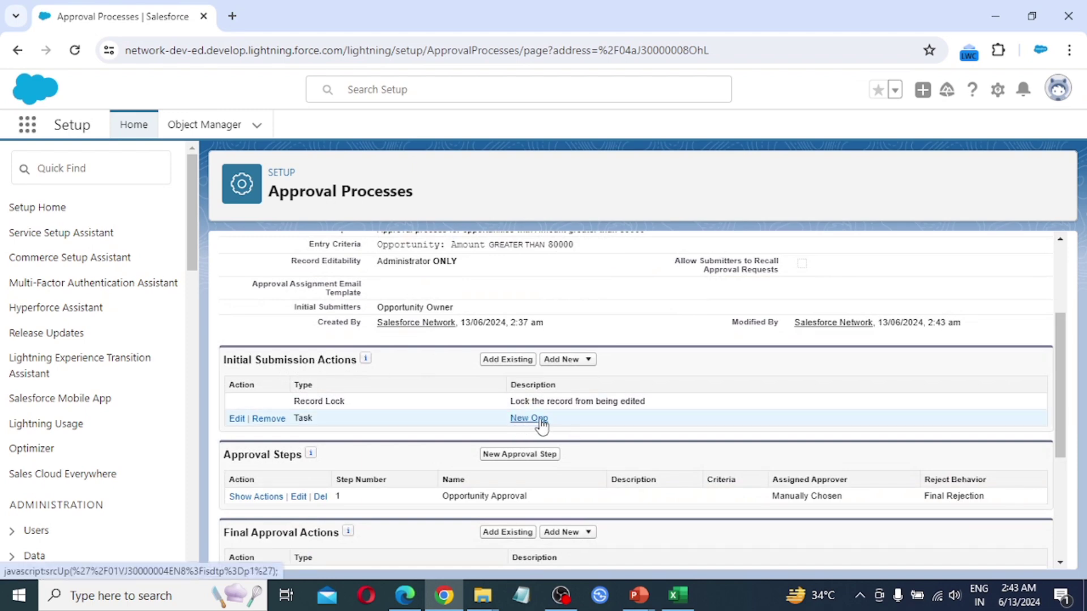
scroll(439, 441, down, 1)
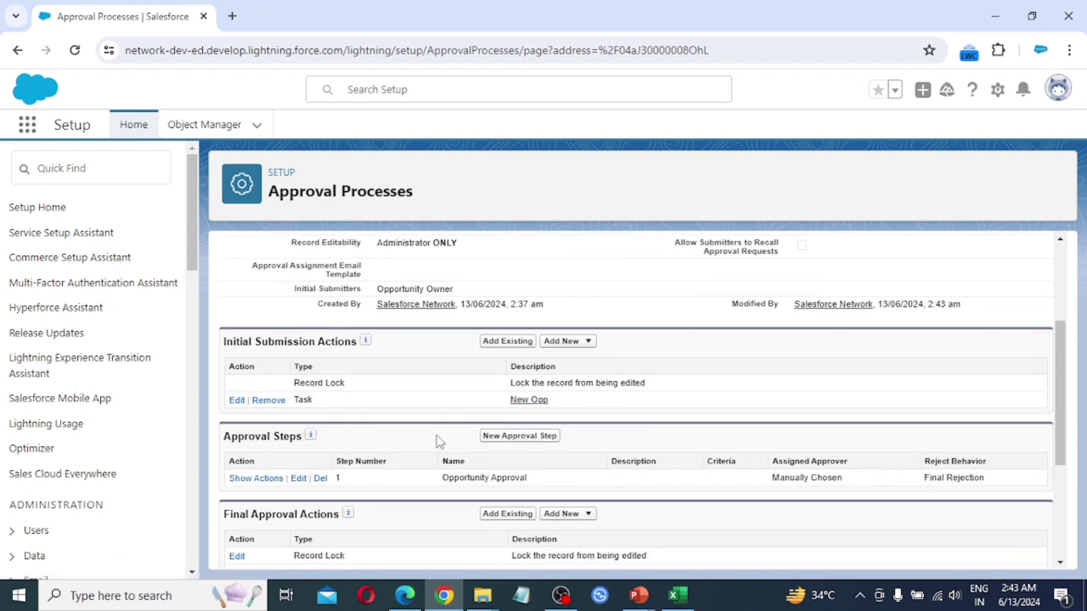
scroll(440, 441, down, 1)
scroll(398, 407, down, 1)
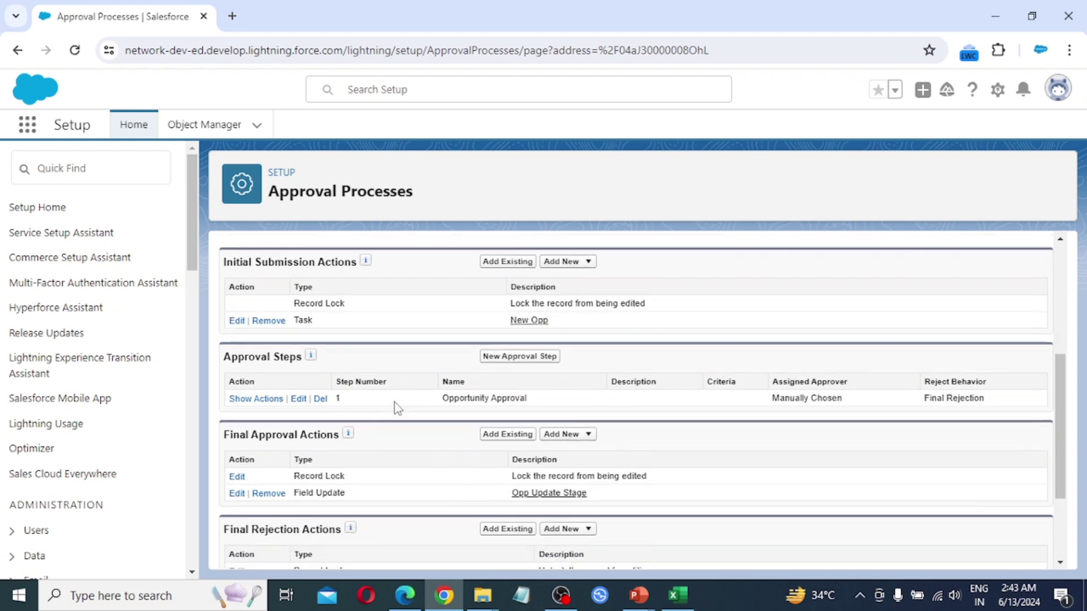
scroll(398, 408, down, 1)
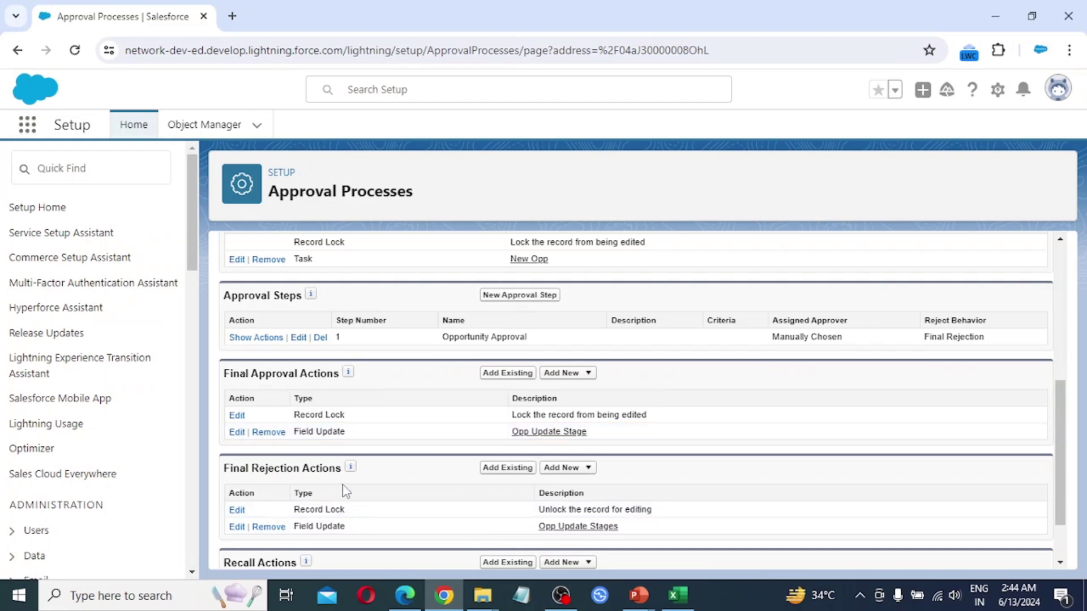
scroll(283, 464, down, 2)
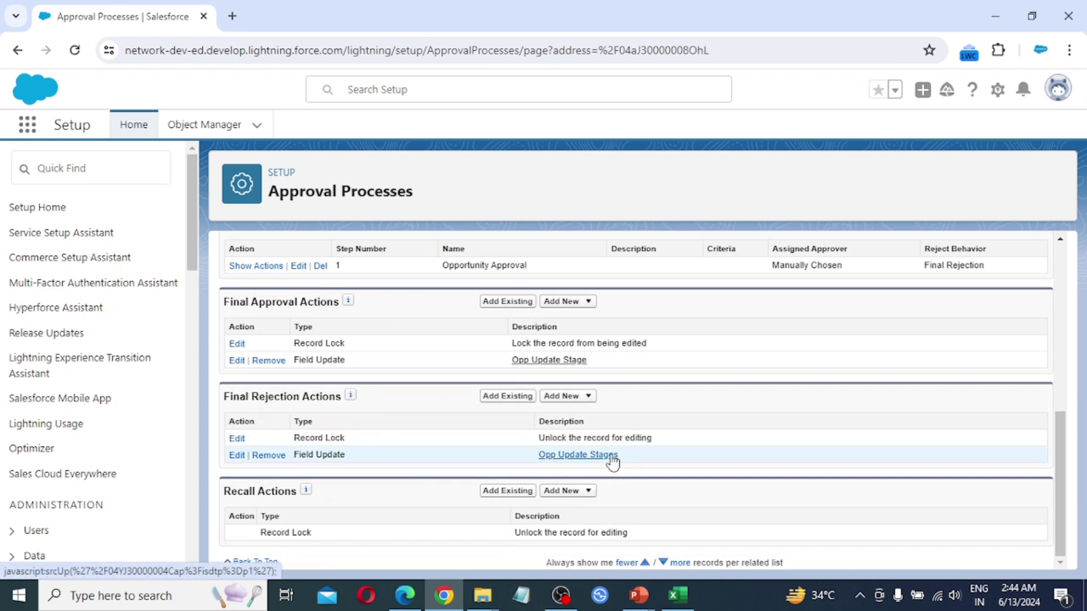
scroll(849, 339, up, 5)
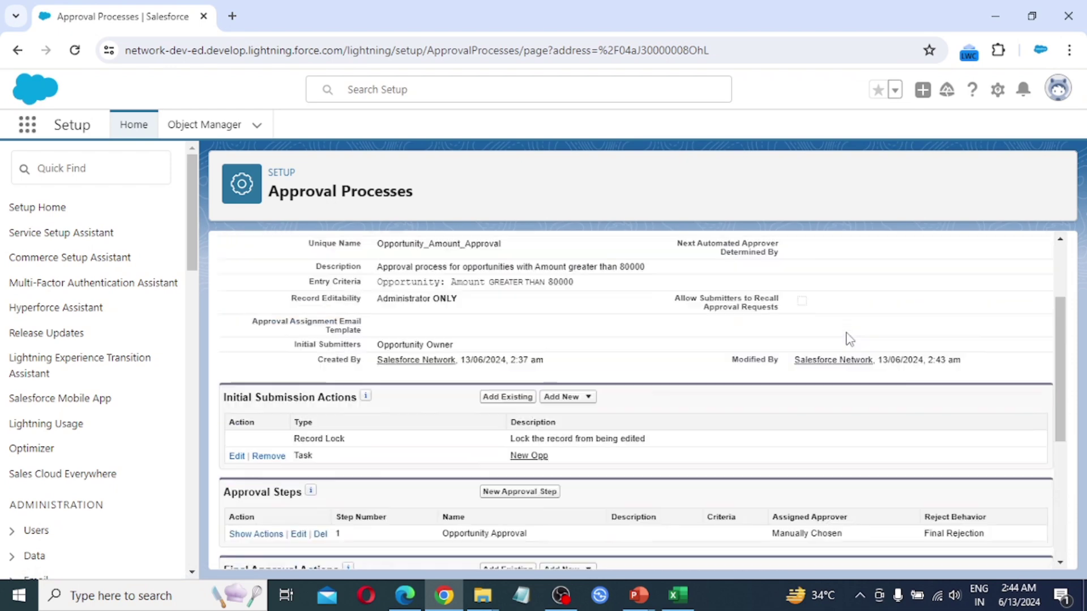
scroll(849, 338, up, 2)
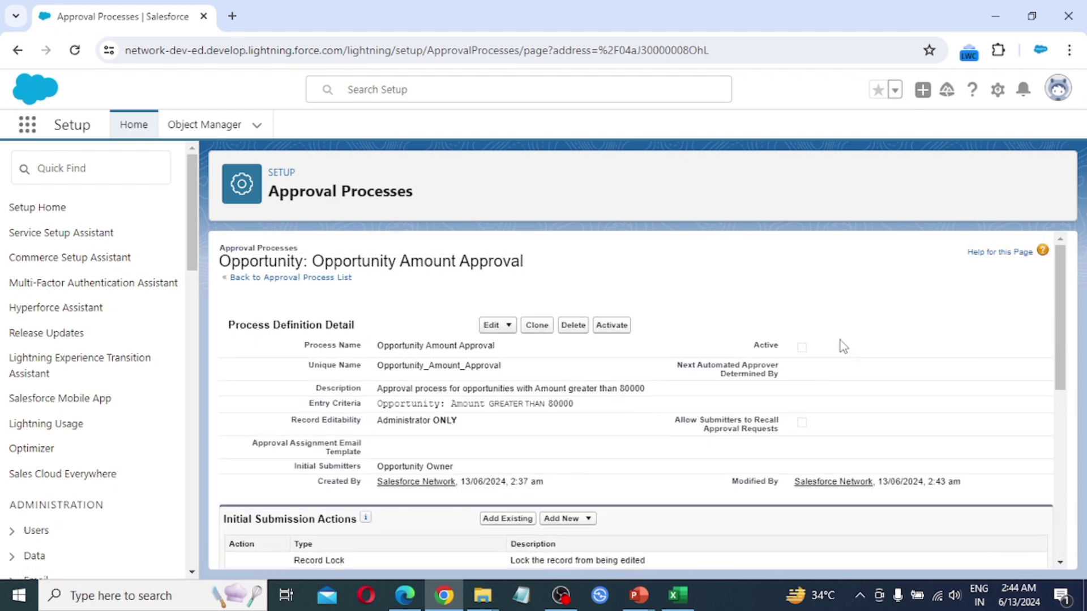
Activate the Opportunity Amount Approval process, then check its edit options and action lists
click(615, 327)
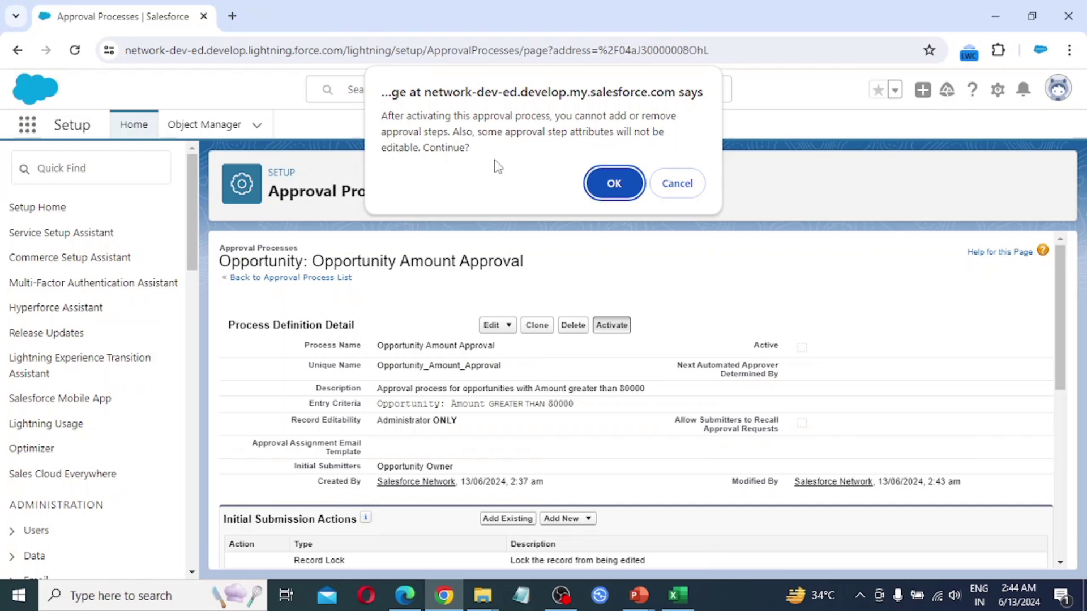
click(601, 187)
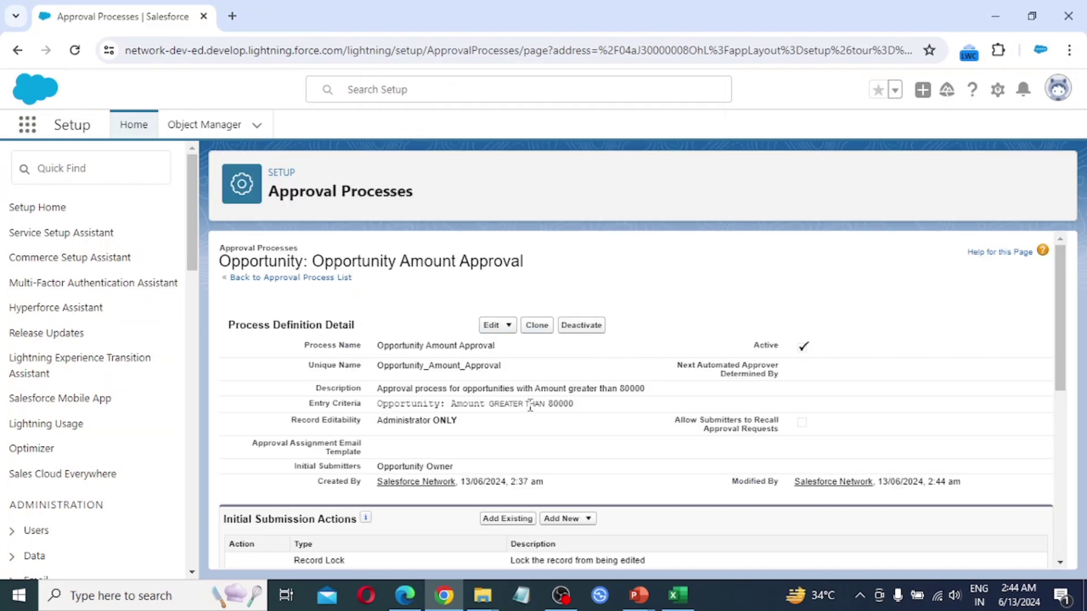
click(507, 326)
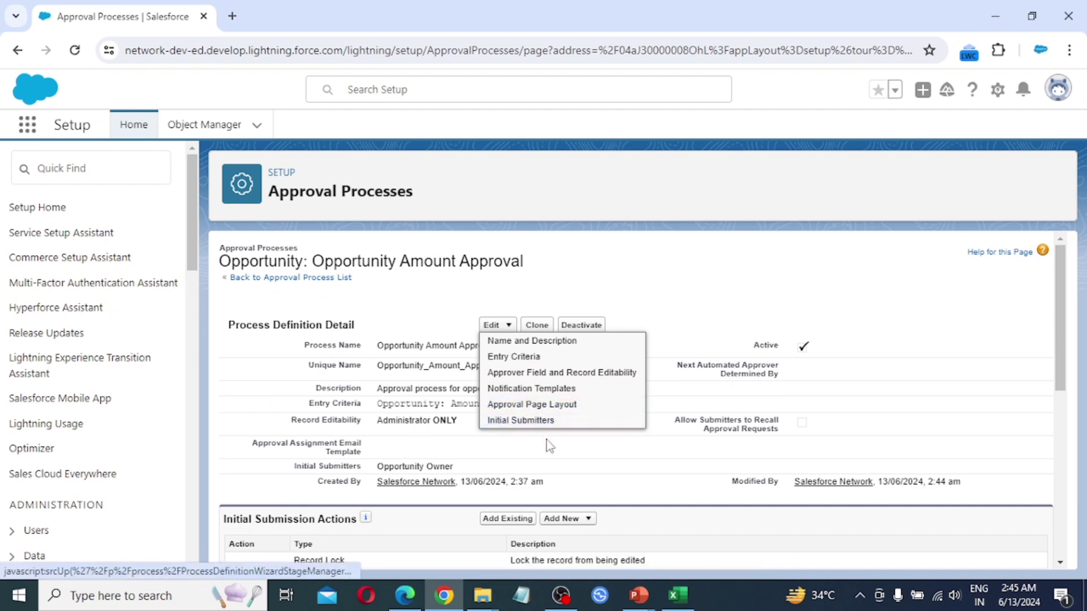
scroll(577, 476, down, 7)
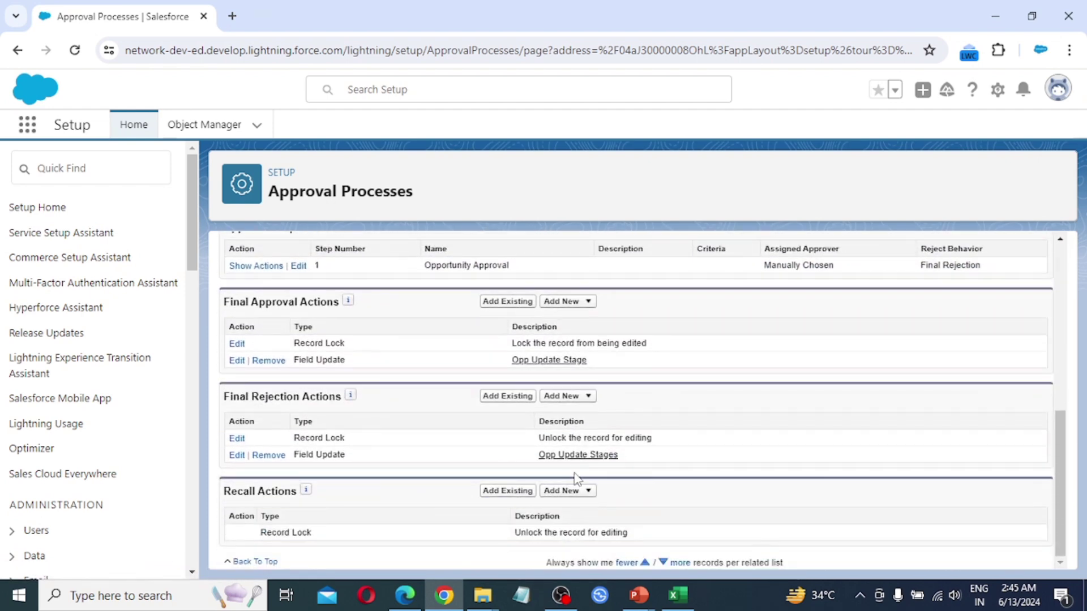
scroll(563, 468, up, 7)
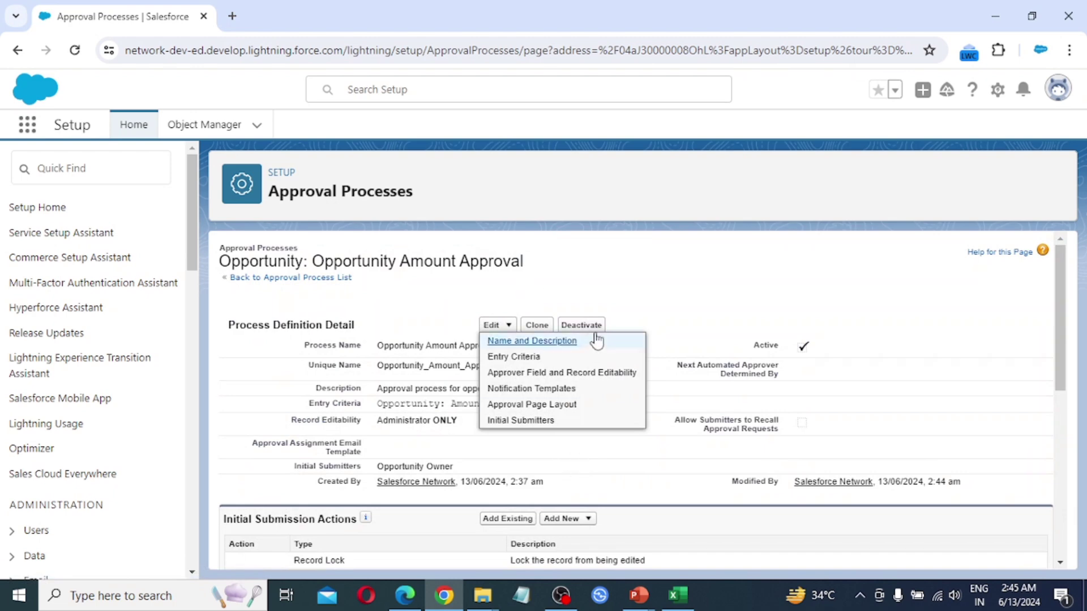
Switch to Microsoft Edge, log in to Salesforce with the prefilled submitter account and open the Opportunities list
click(411, 599)
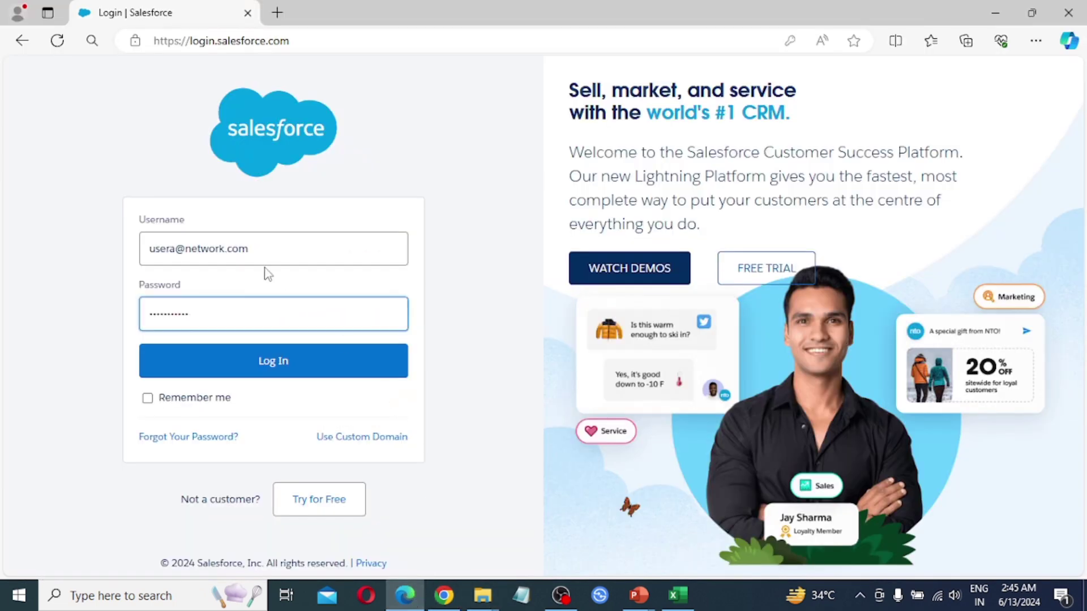
click(267, 347)
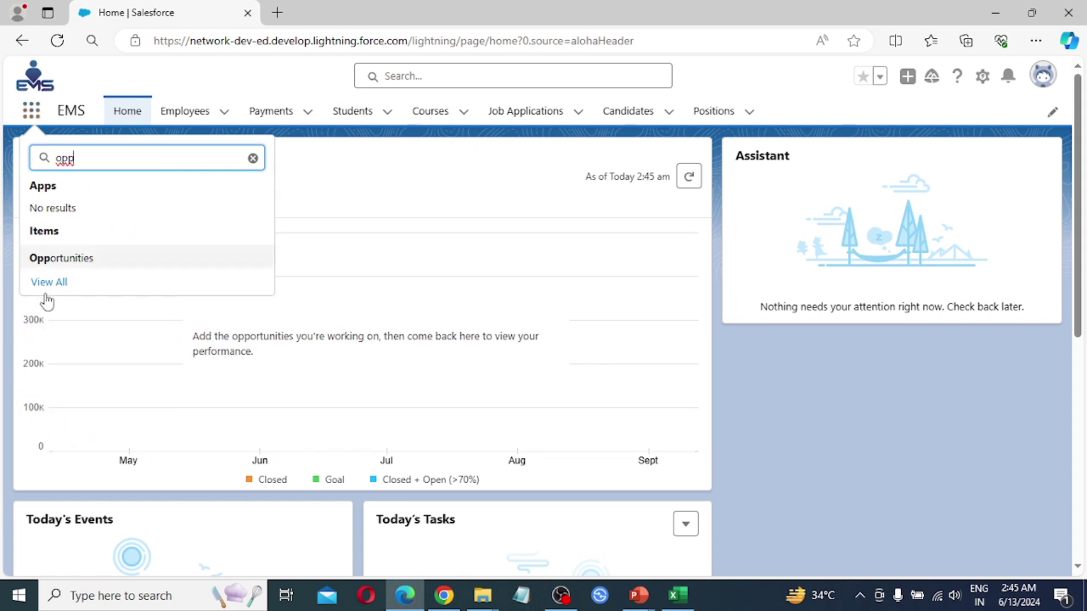
click(52, 262)
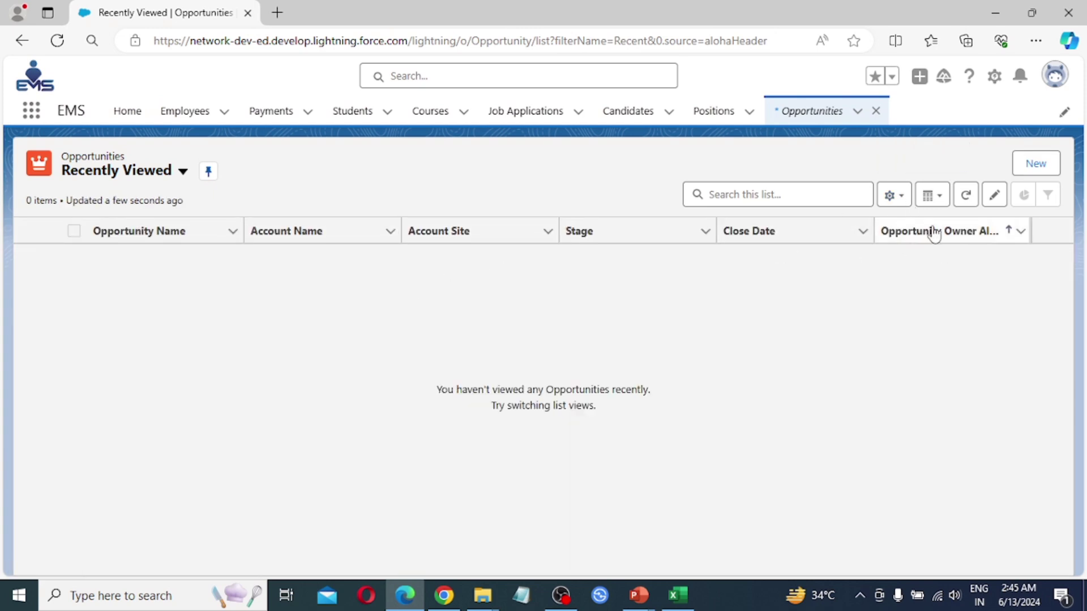
Start a new opportunity named AP Opp 1 with an amount of 85000
click(1041, 165)
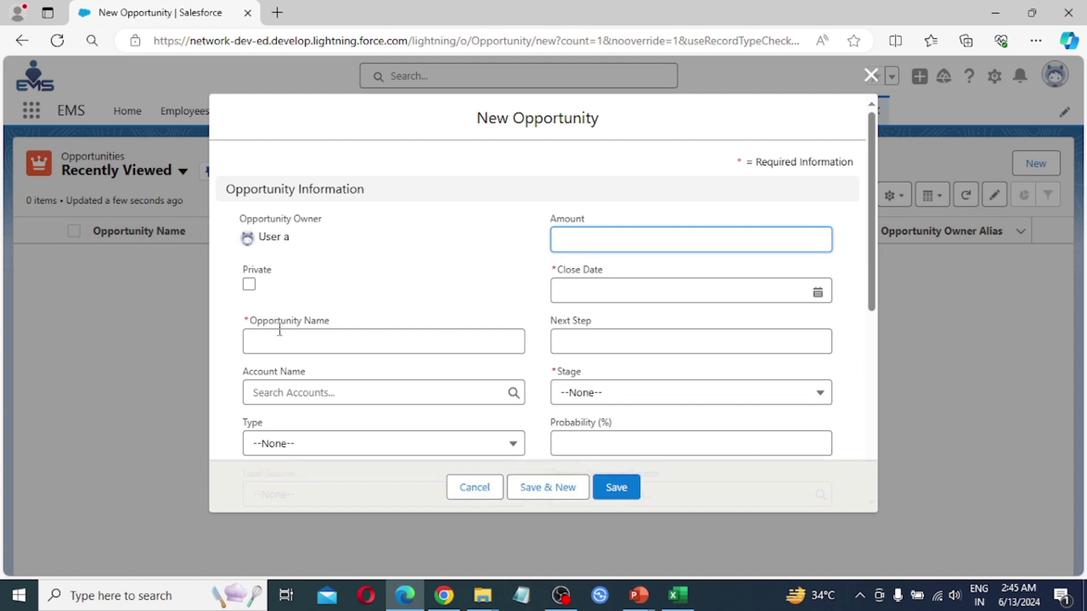
click(282, 341)
text(AP )
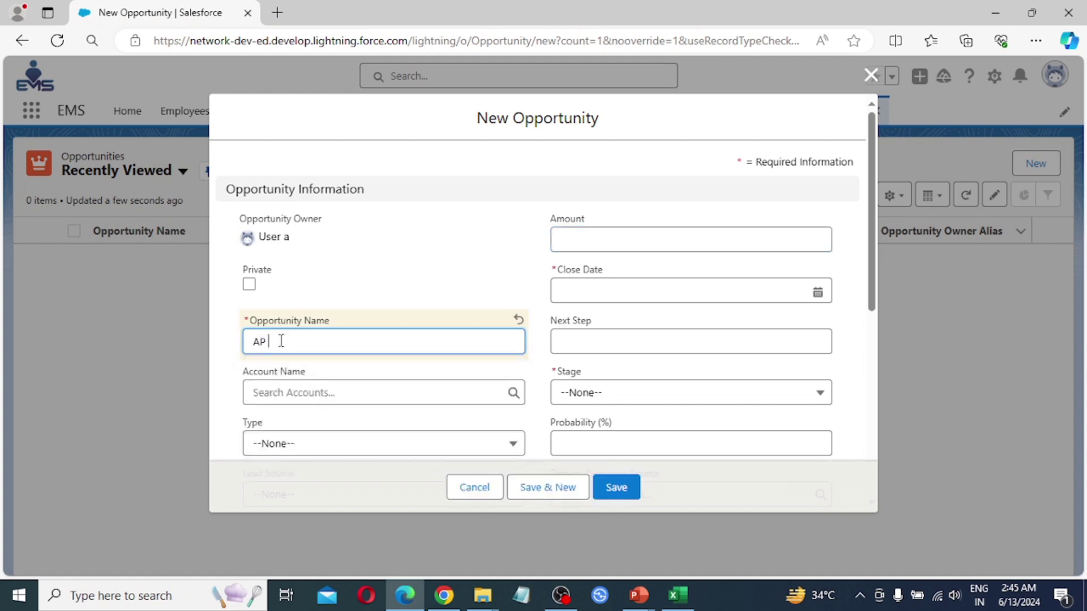
text(Opp 1)
click(593, 248)
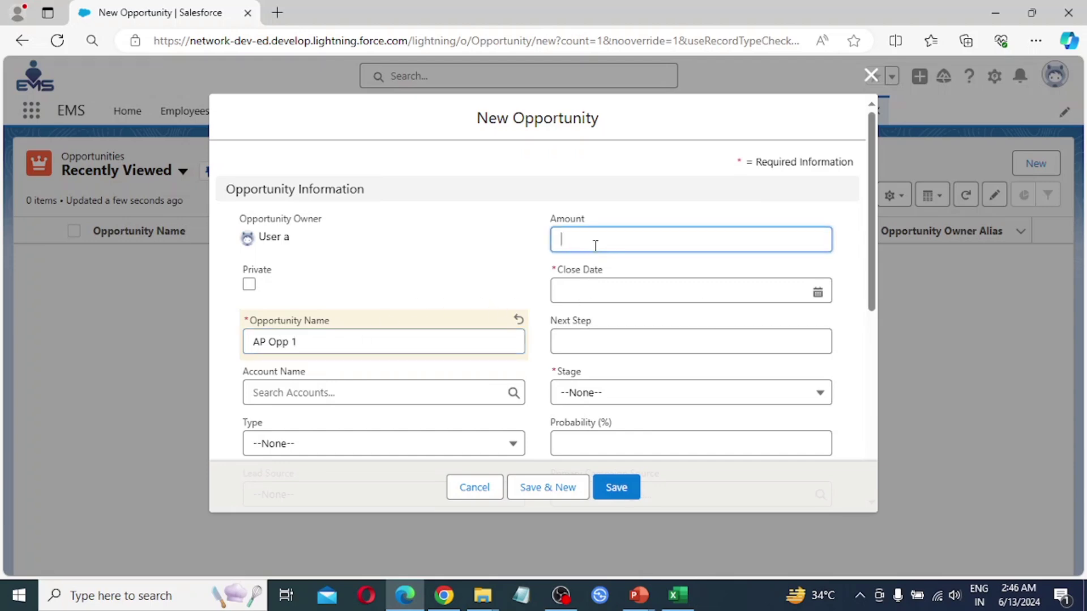
text(85000)
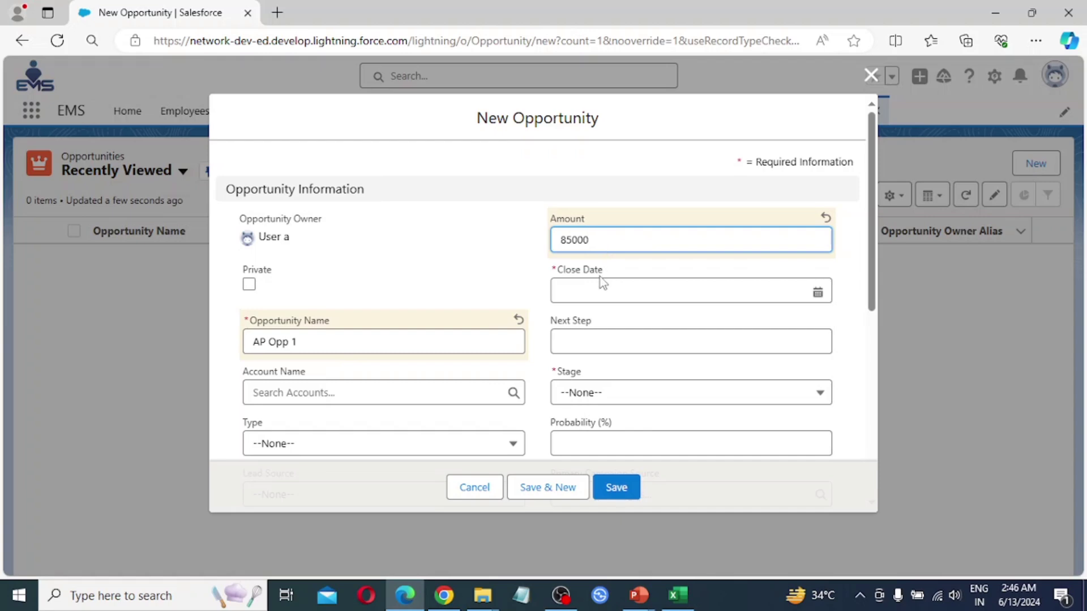
Set the new opportunity's close date to 13/06/2024 and its stage to Prospecting, and save the record
click(606, 295)
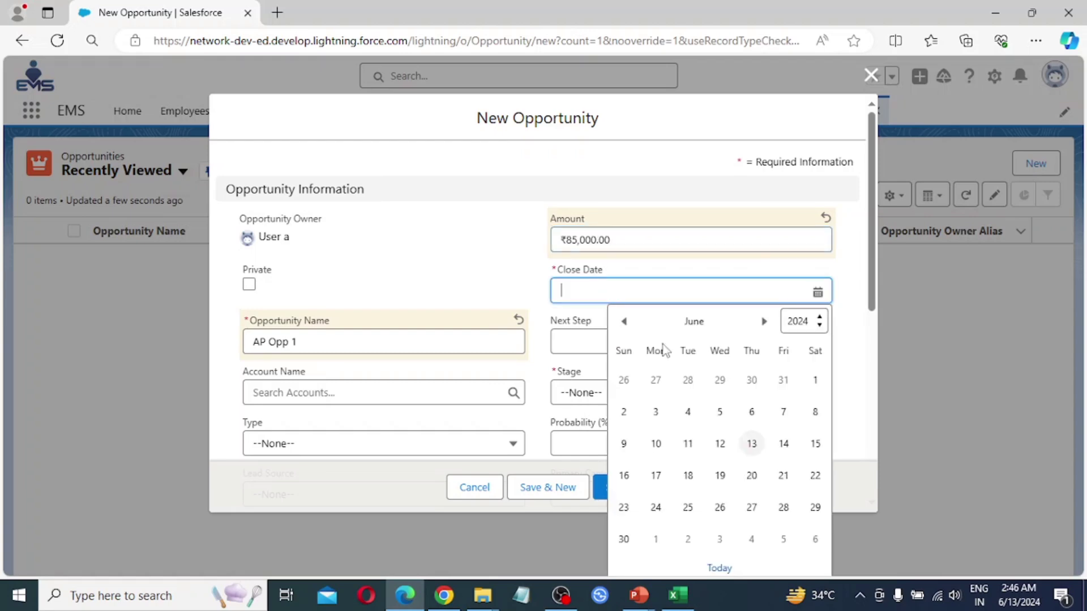
click(753, 445)
scroll(634, 382, down, 2)
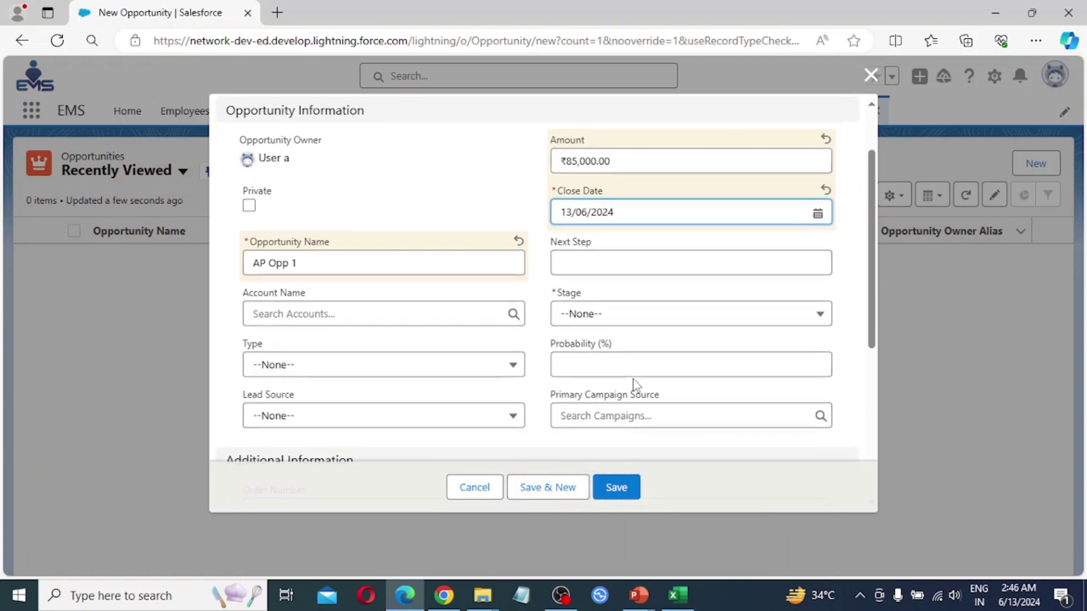
click(599, 314)
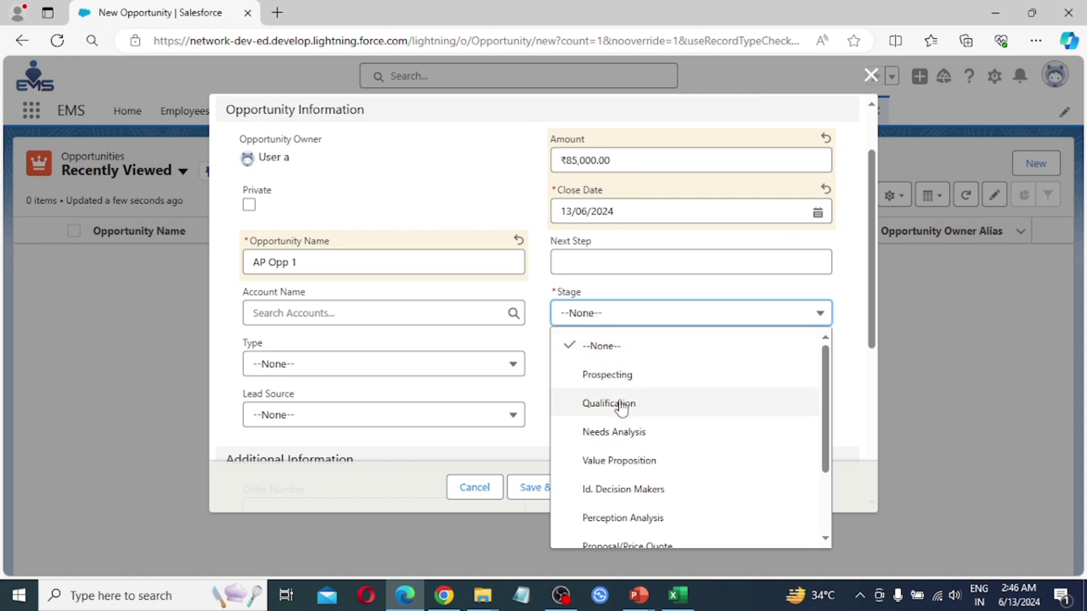
click(623, 375)
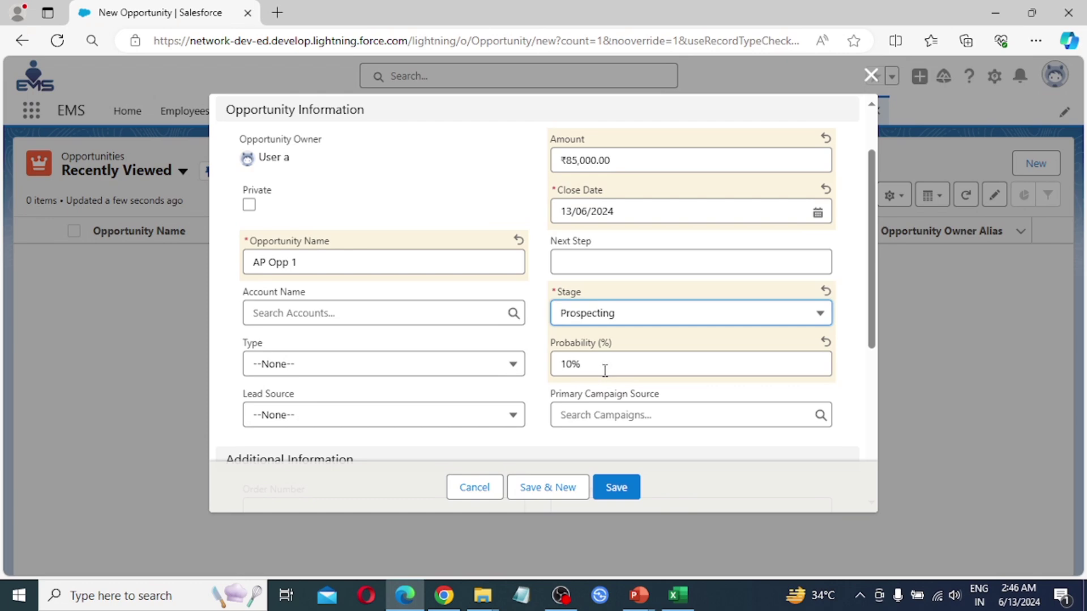
scroll(605, 371, down, 4)
scroll(605, 375, down, 3)
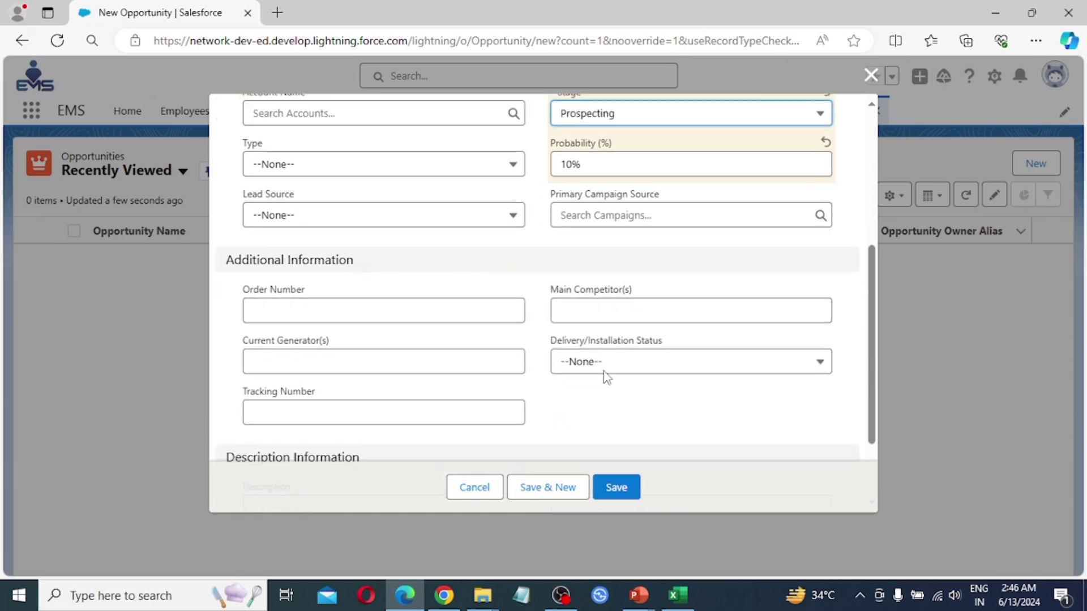
click(612, 488)
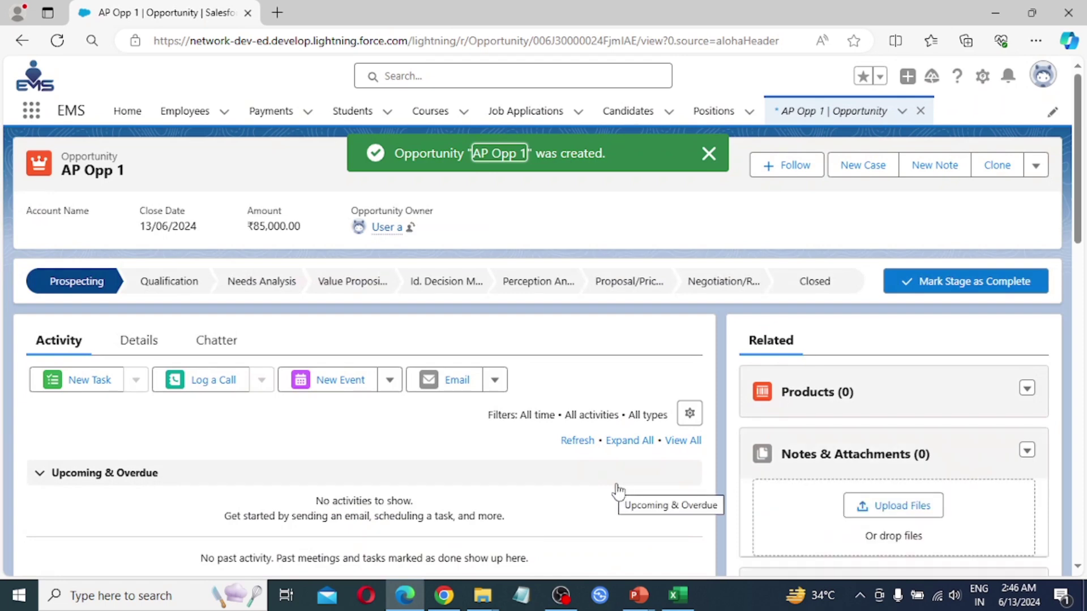
Review the field details of the AP Opp 1 opportunity
scroll(155, 426, down, 2)
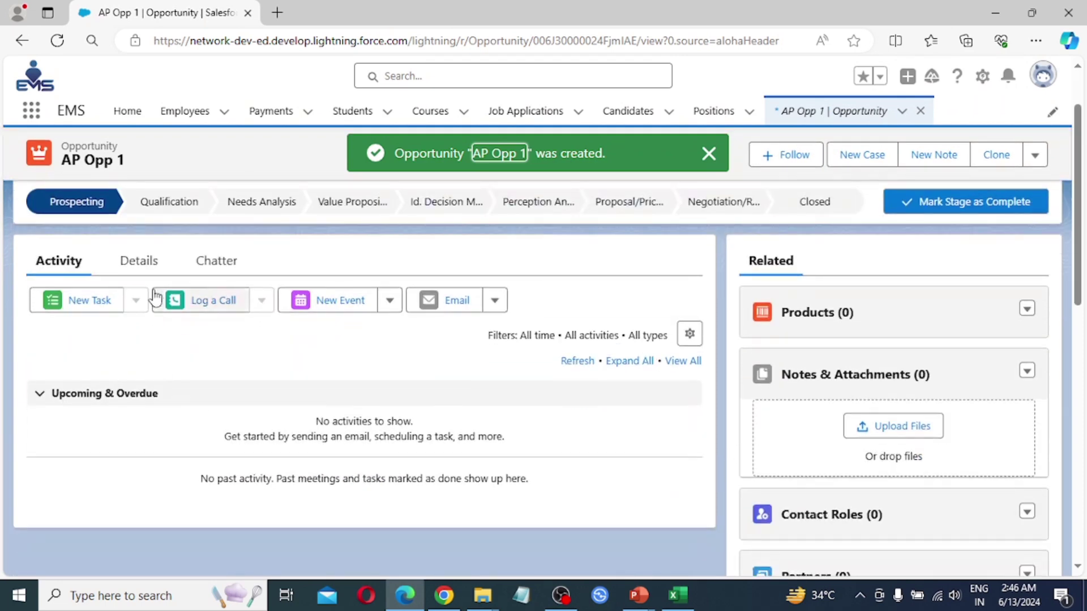
click(142, 265)
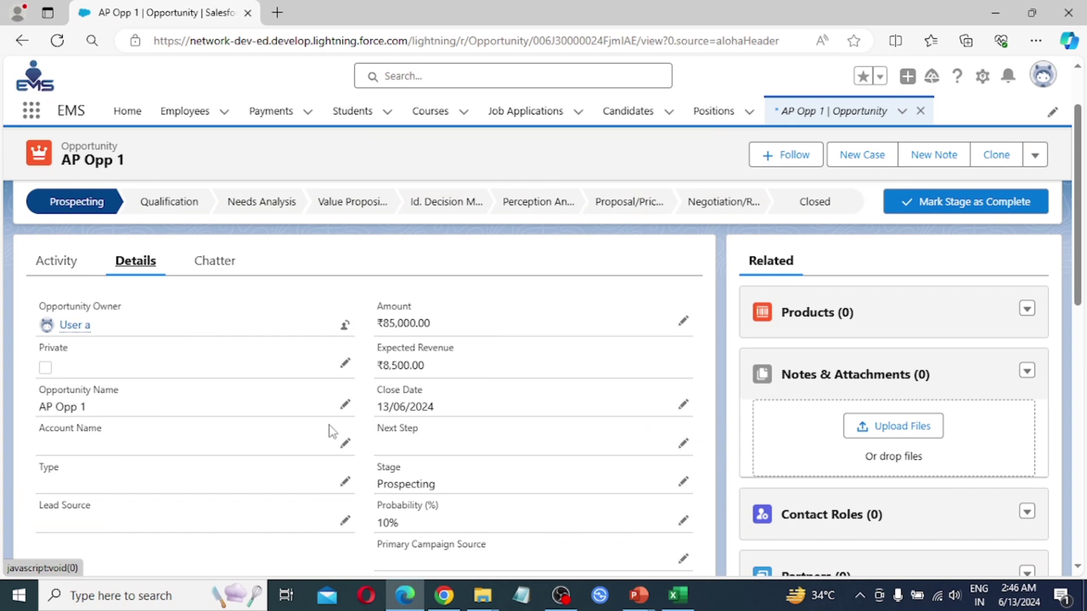
scroll(384, 436, down, 2)
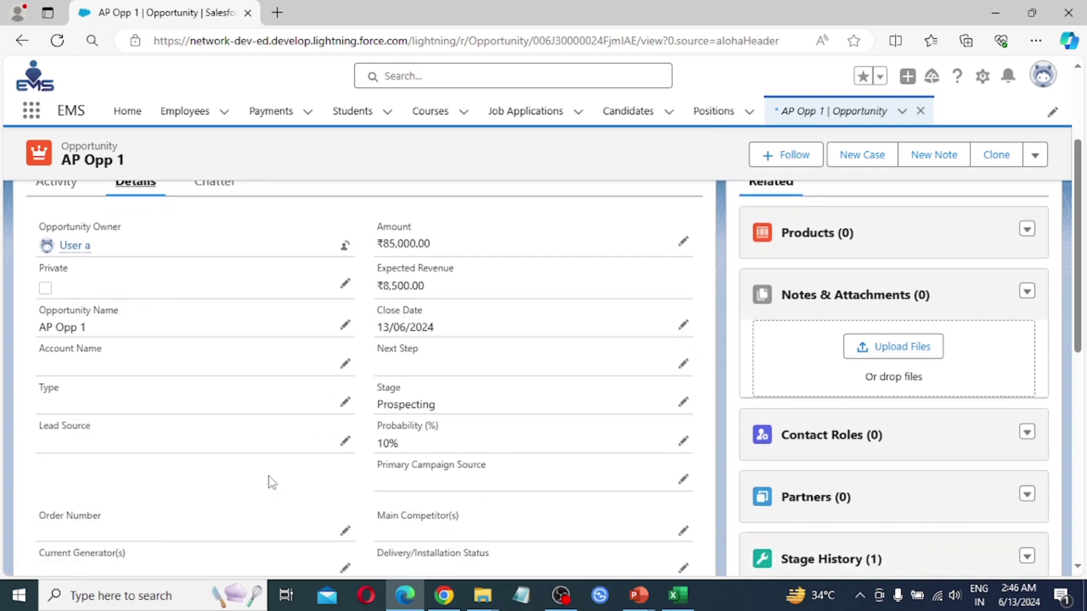
scroll(277, 484, down, 5)
scroll(672, 425, up, 7)
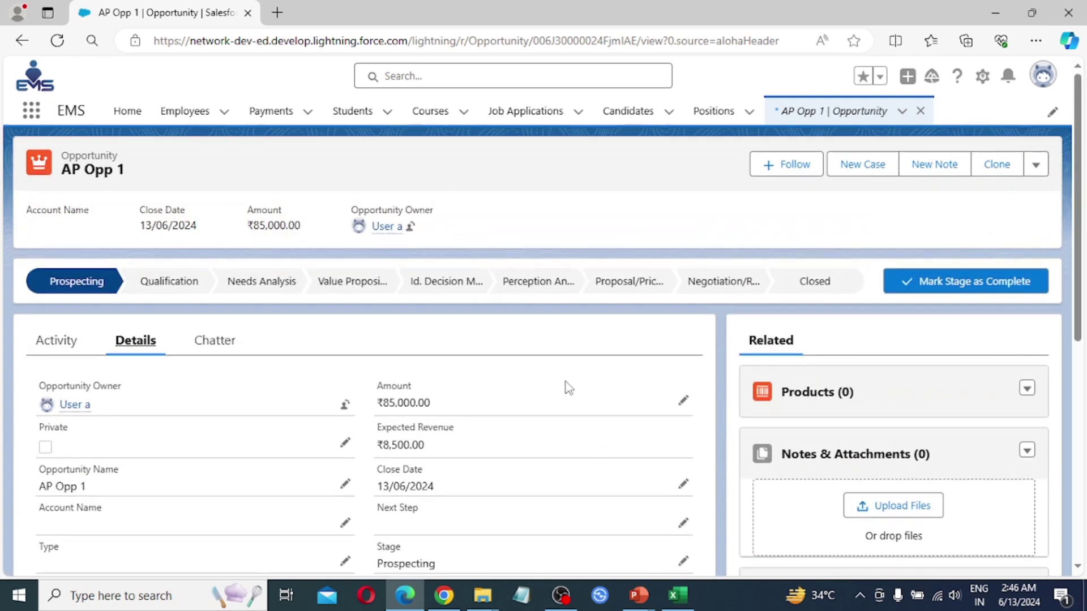
Submit AP Opp 1 for approval with the comment Submitted and Salesforce Network as the next approver
click(1036, 166)
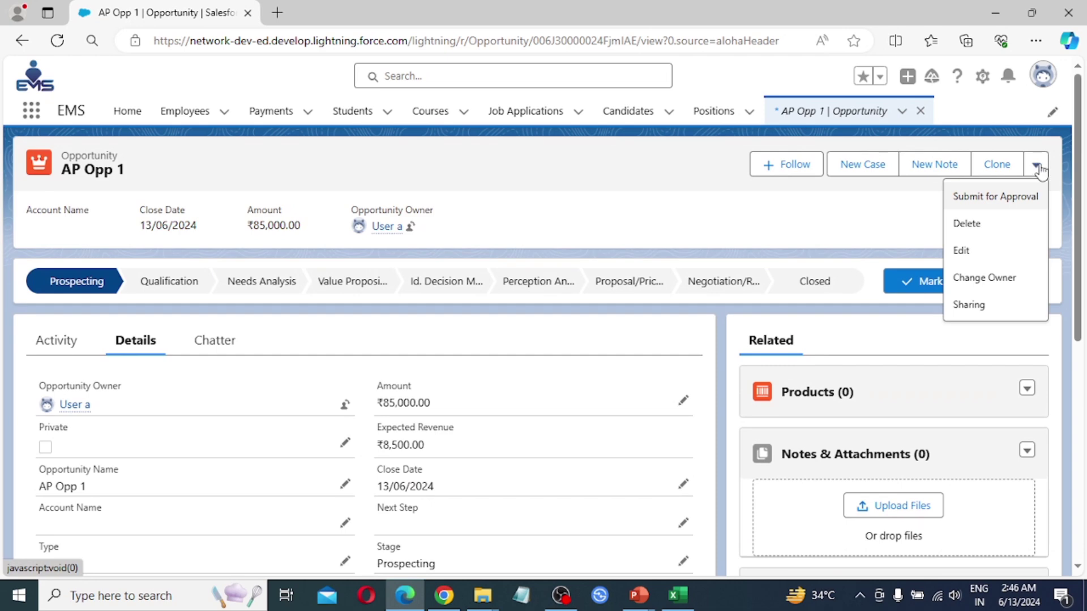
click(999, 199)
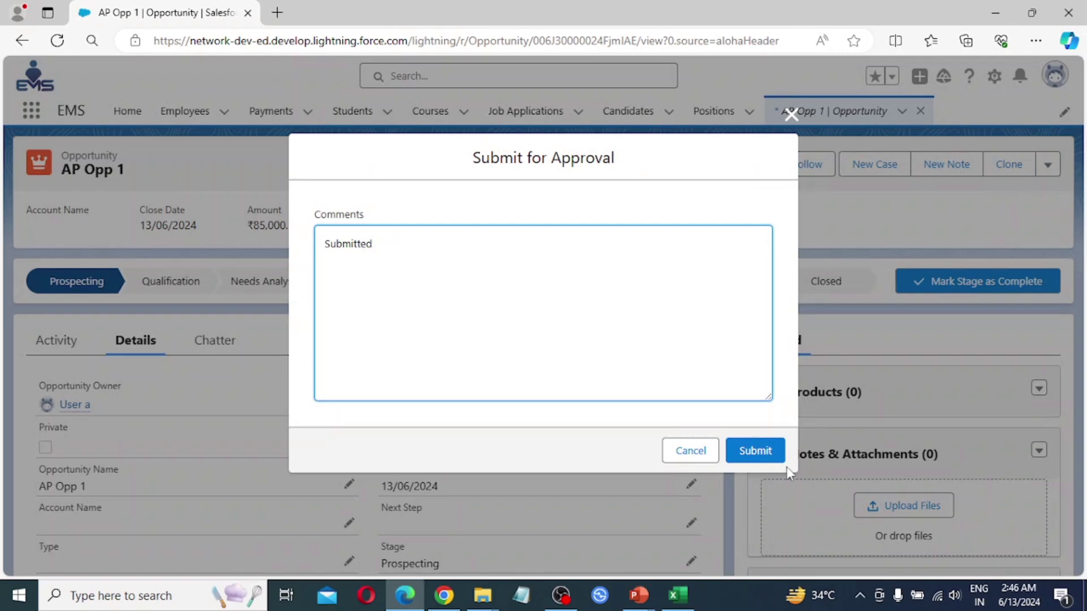
click(760, 451)
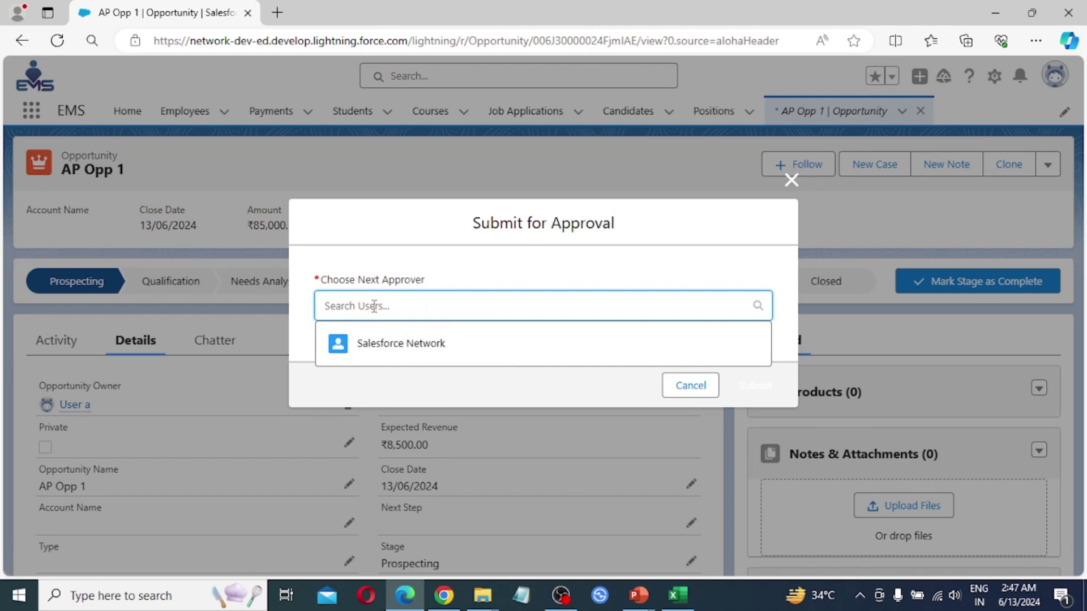
click(395, 355)
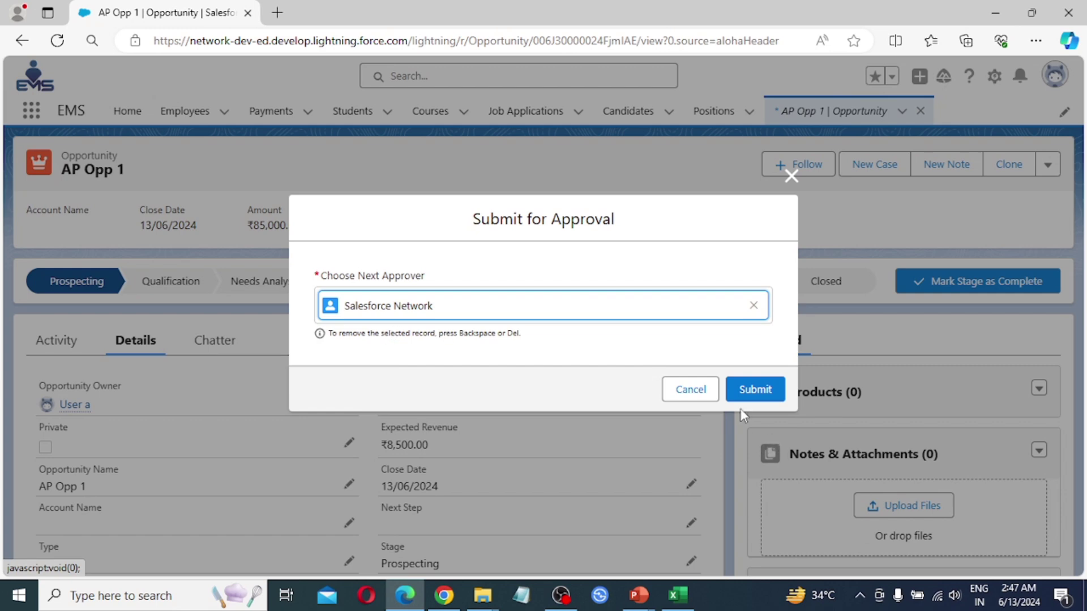
click(756, 394)
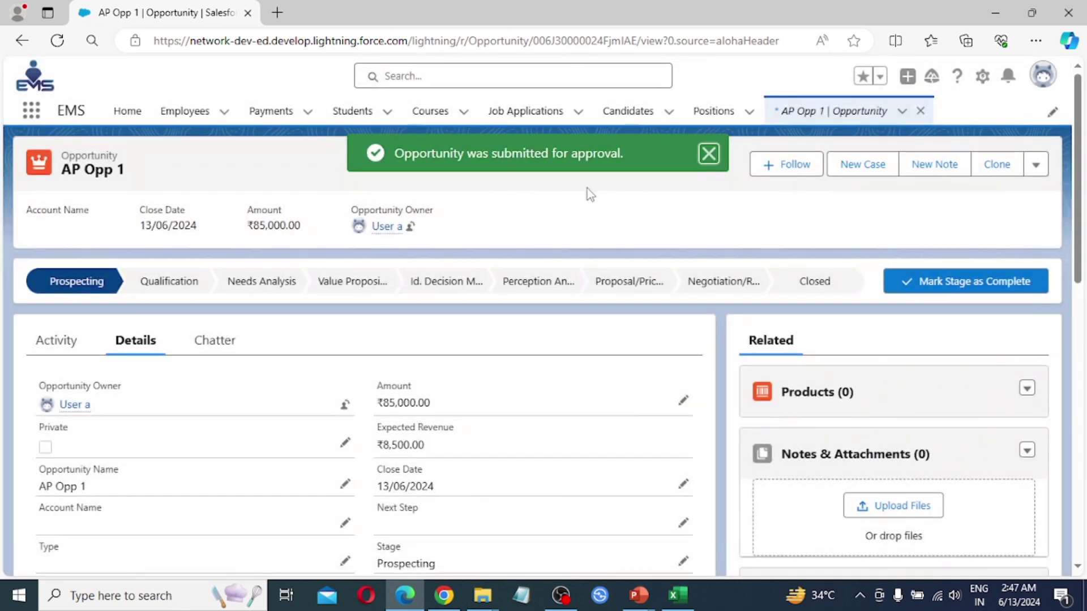
Switch to Google Chrome, open the newly assigned New Opp task from the notifications and review its assignee and related record
click(444, 595)
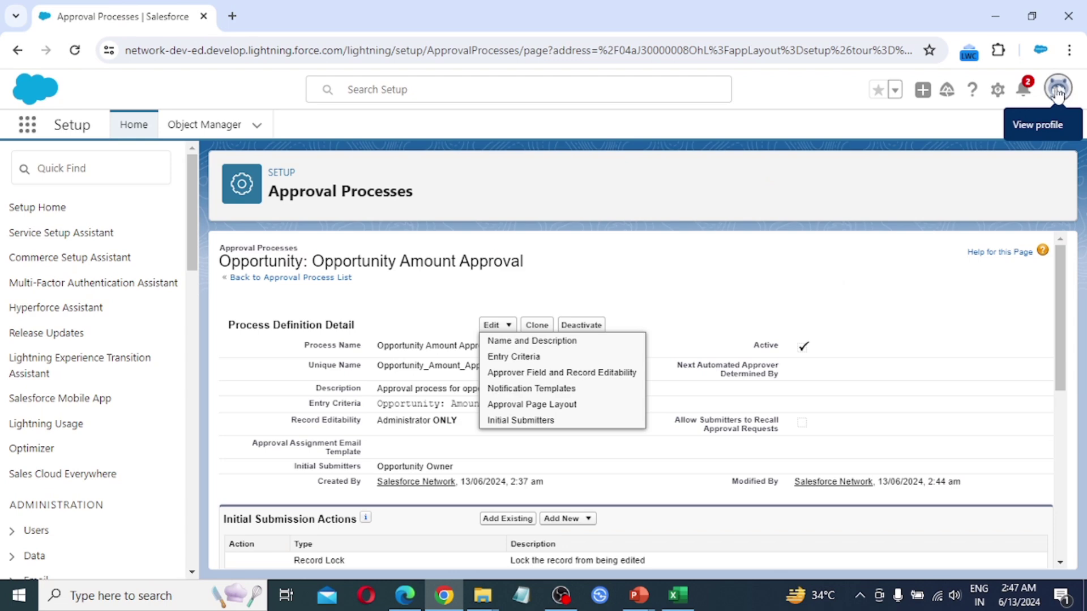
click(1026, 91)
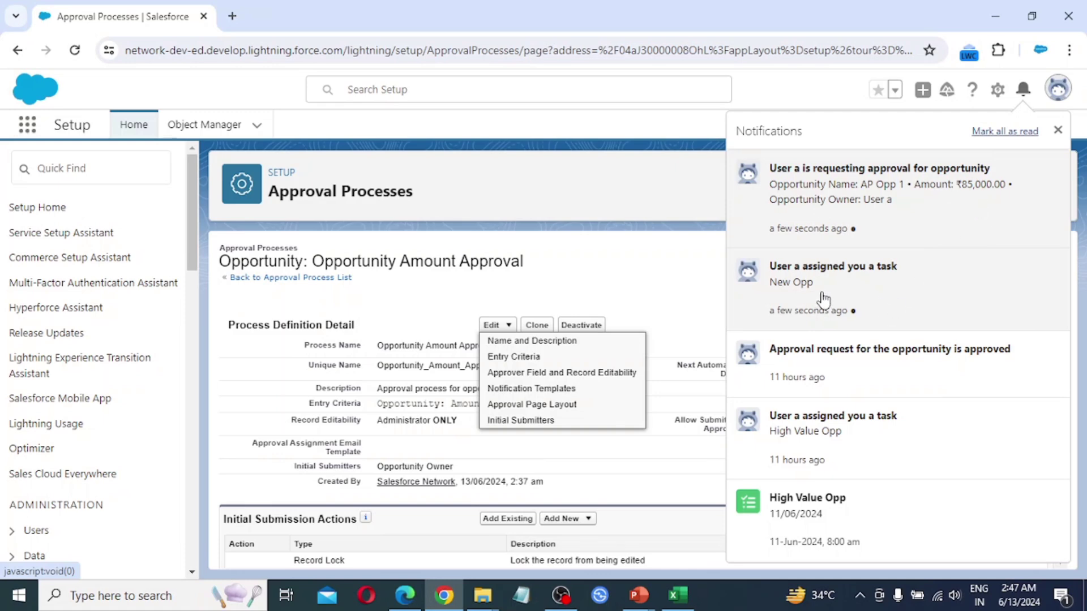
click(943, 290)
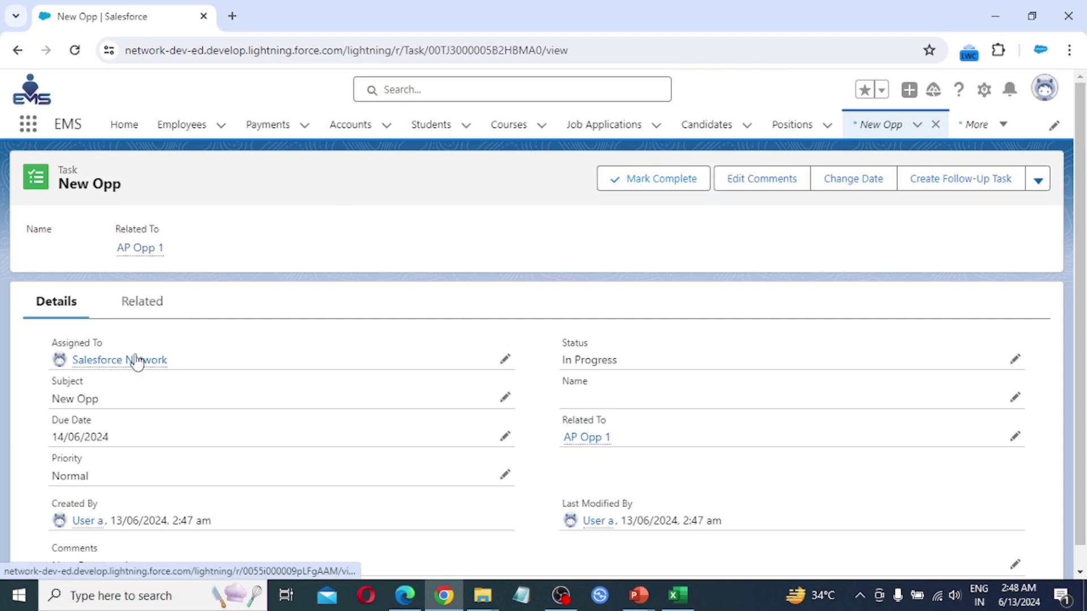
mouse_move(138, 359)
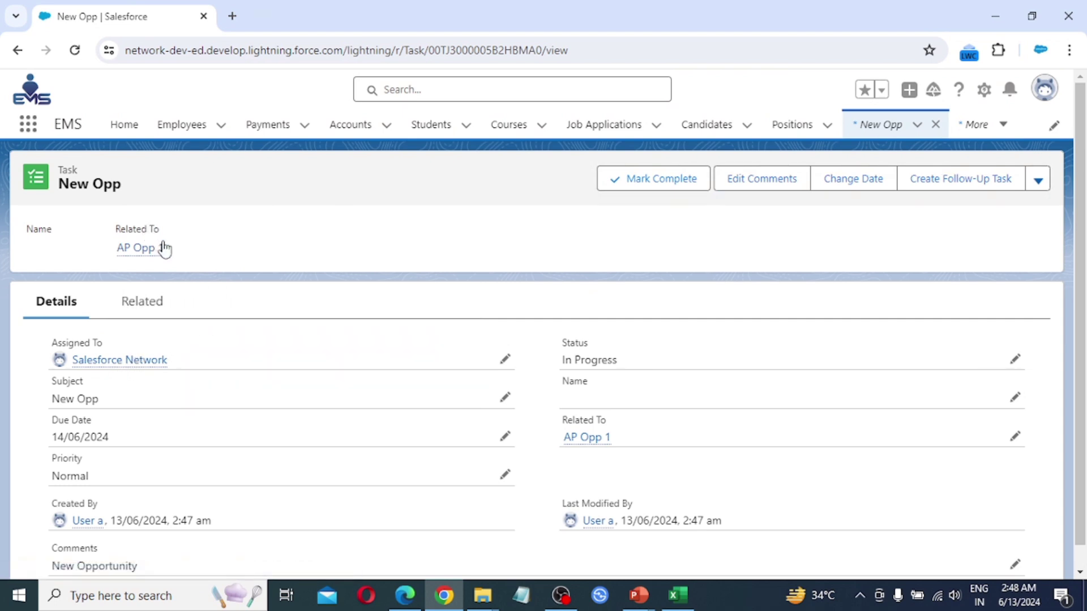
mouse_move(126, 258)
Approve the AP Opp 1 request from its notification with the comment Done, and open the resulting approval notification
click(1010, 89)
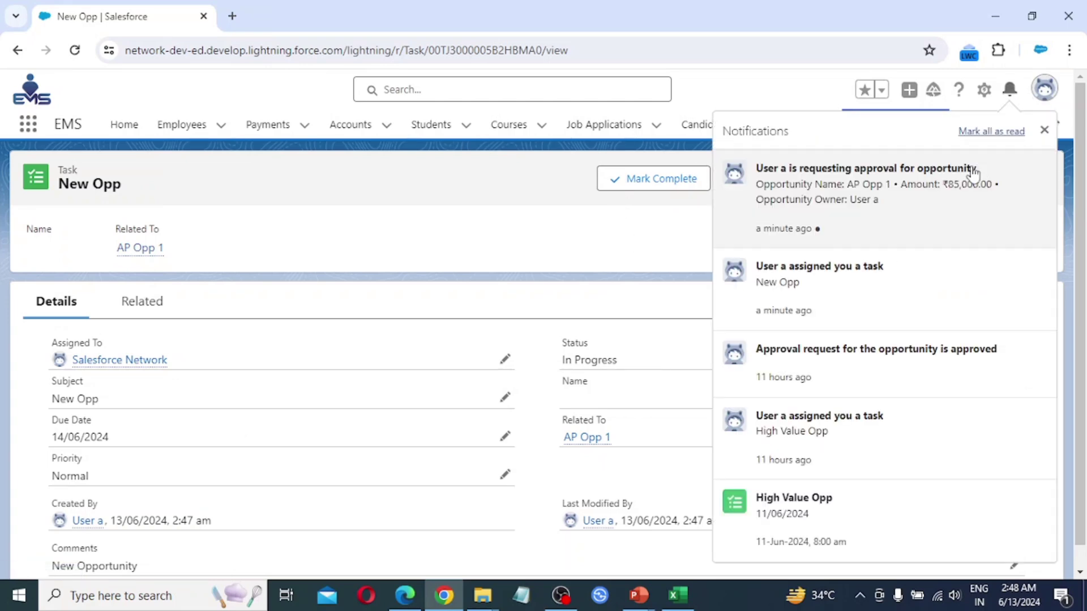
click(816, 198)
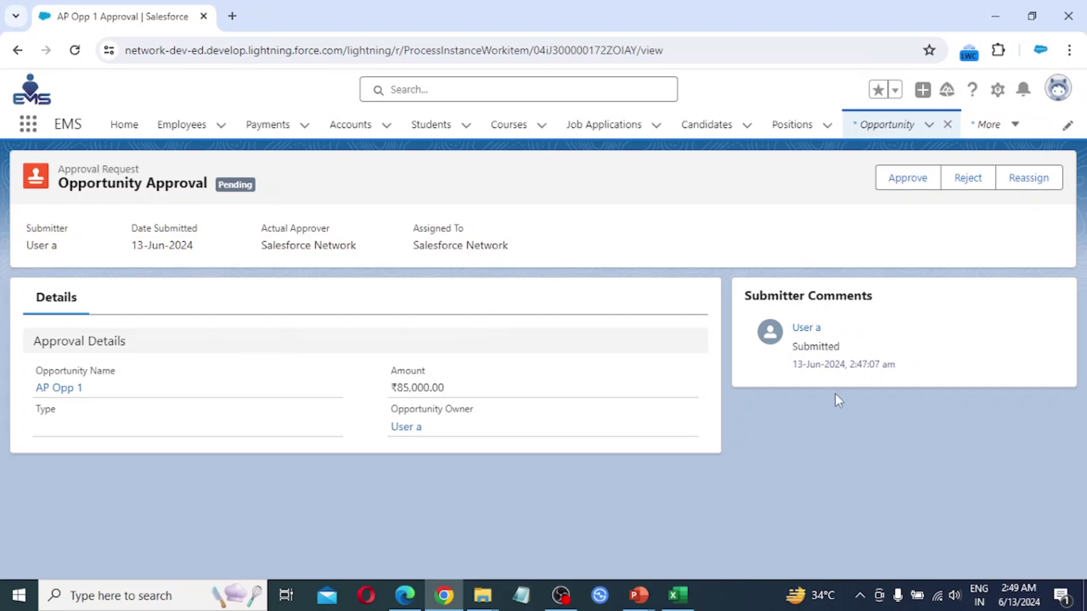
click(910, 179)
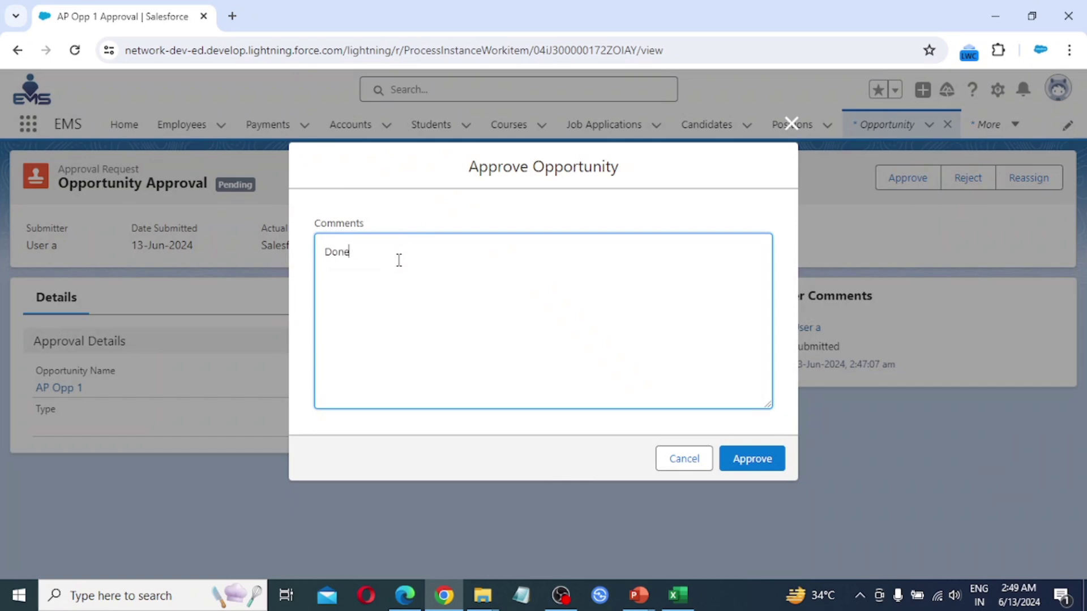
click(758, 464)
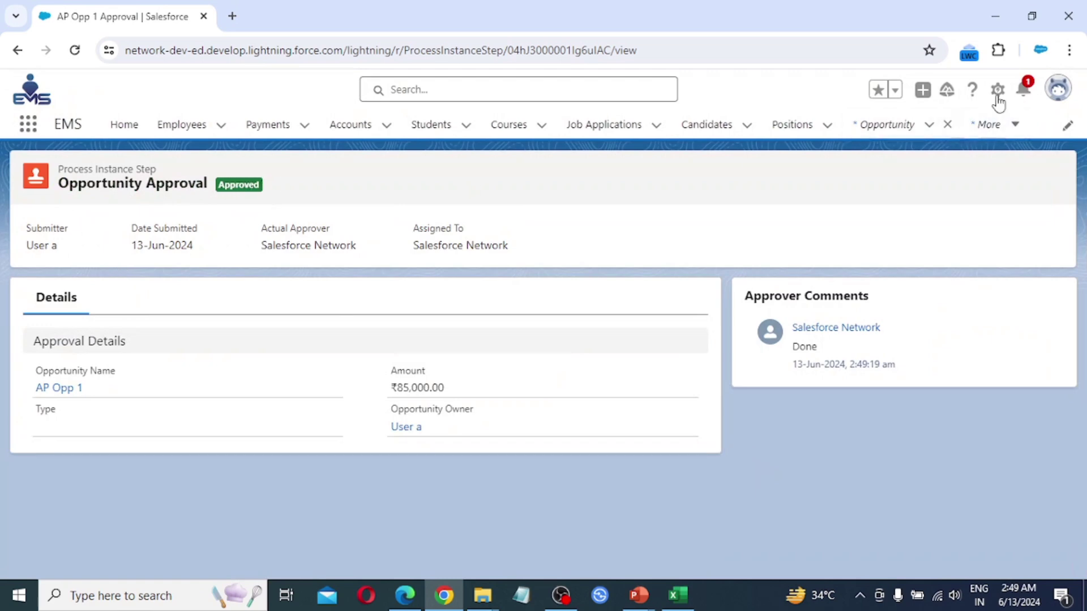
click(1022, 90)
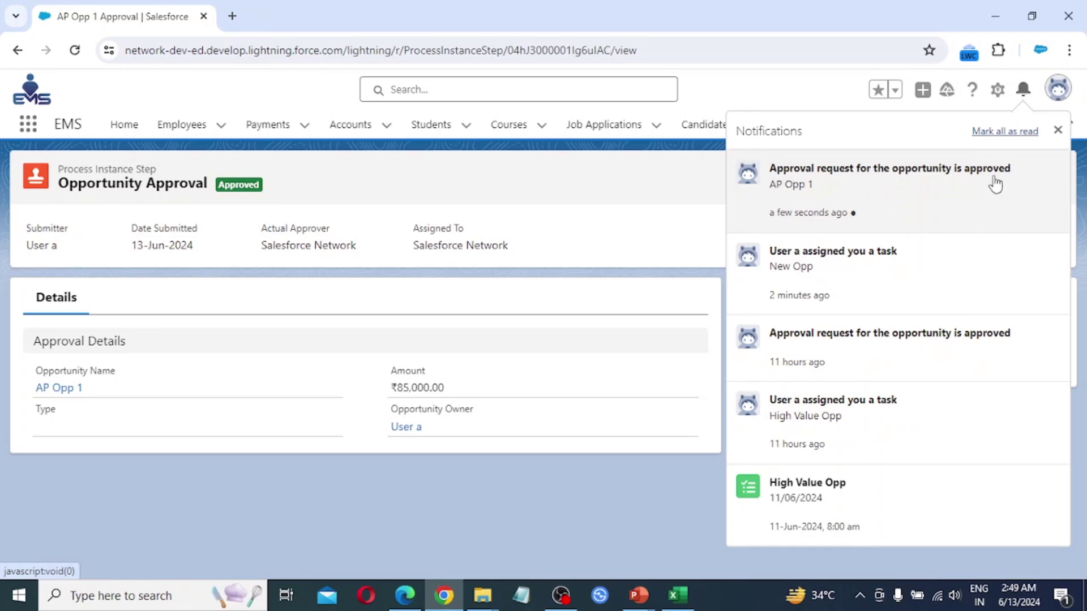
click(930, 193)
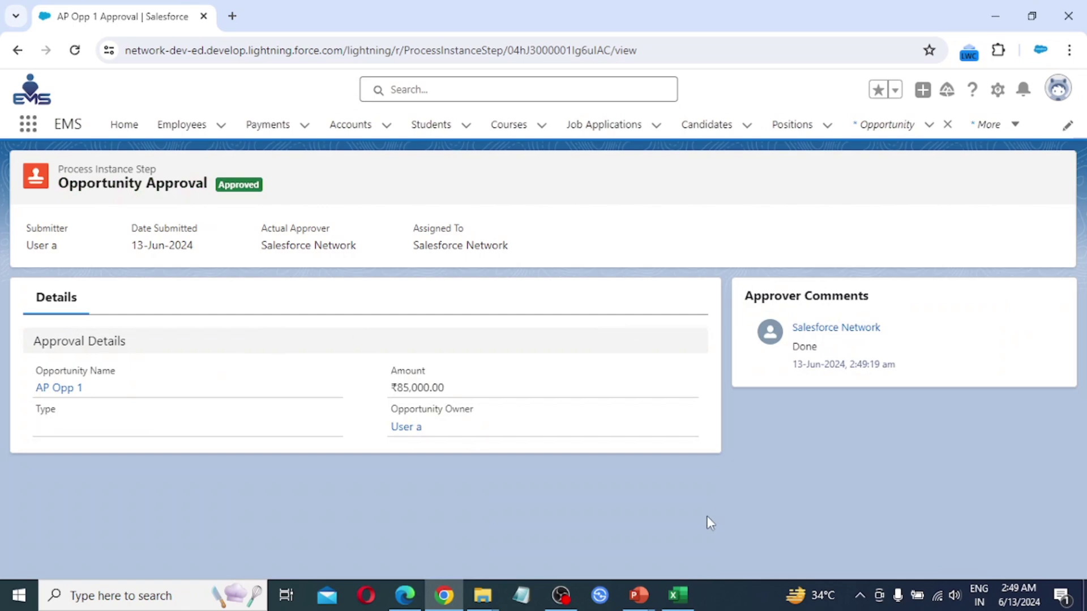
Switch to Microsoft Edge, reload the AP Opp 1 record and examine its stage, activity and field details
click(405, 594)
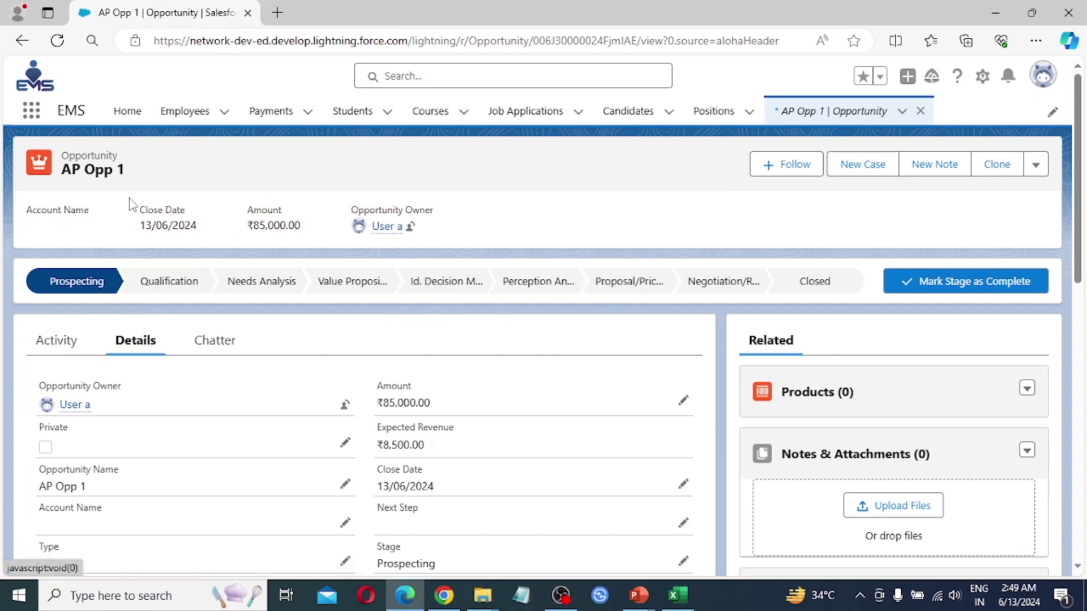
click(58, 40)
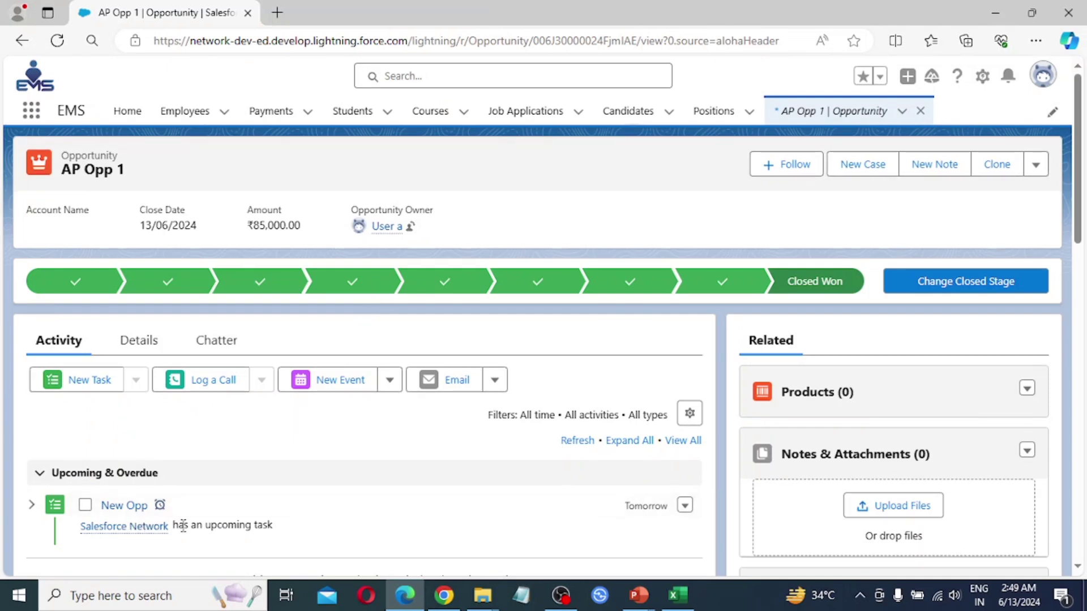
scroll(214, 549, down, 2)
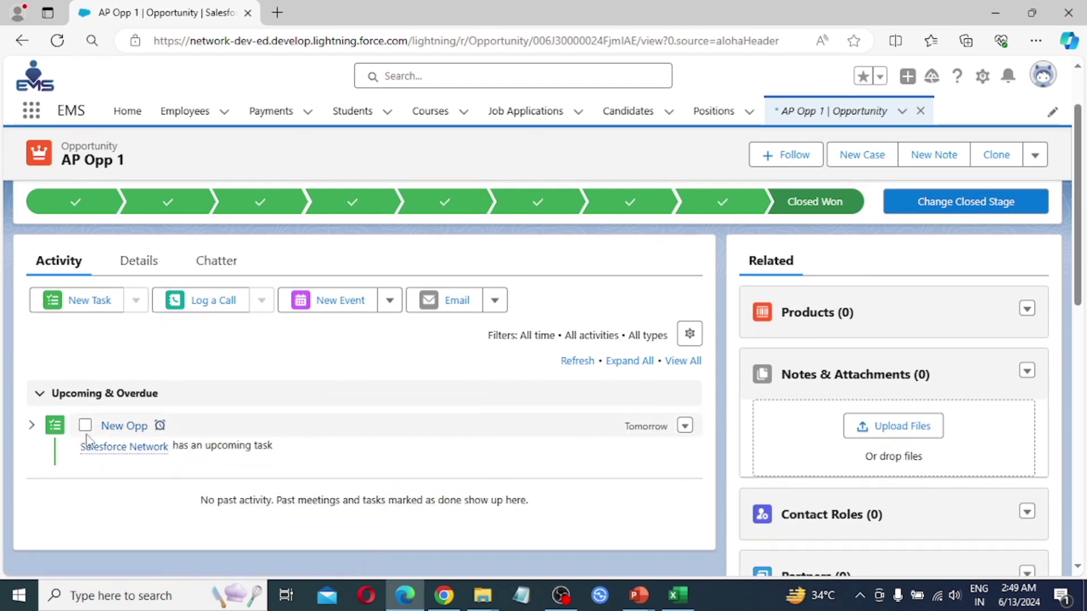
click(138, 261)
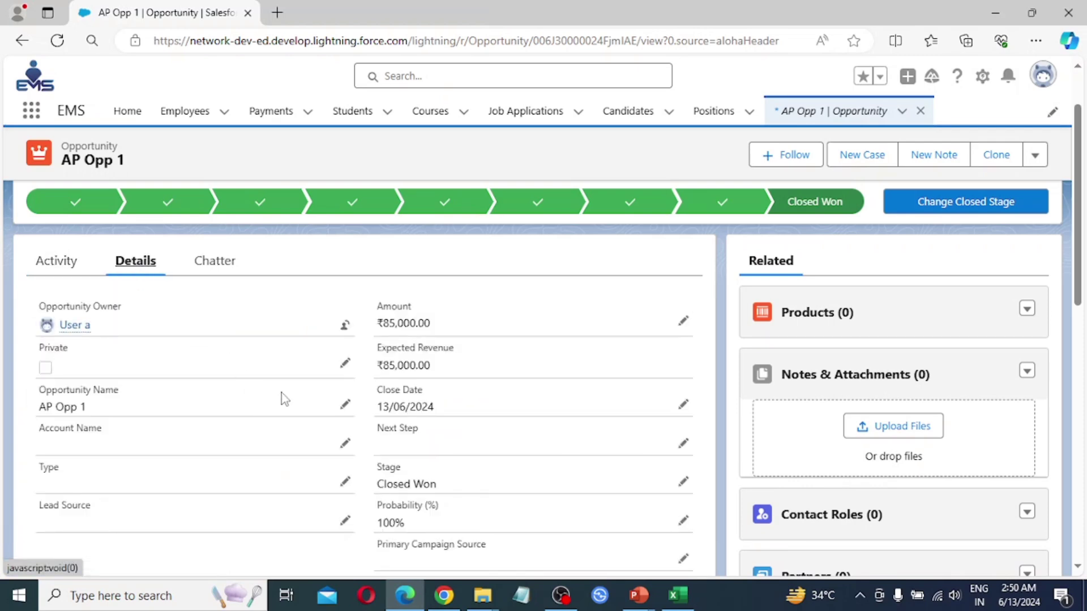
scroll(411, 359, down, 2)
scroll(416, 365, down, 2)
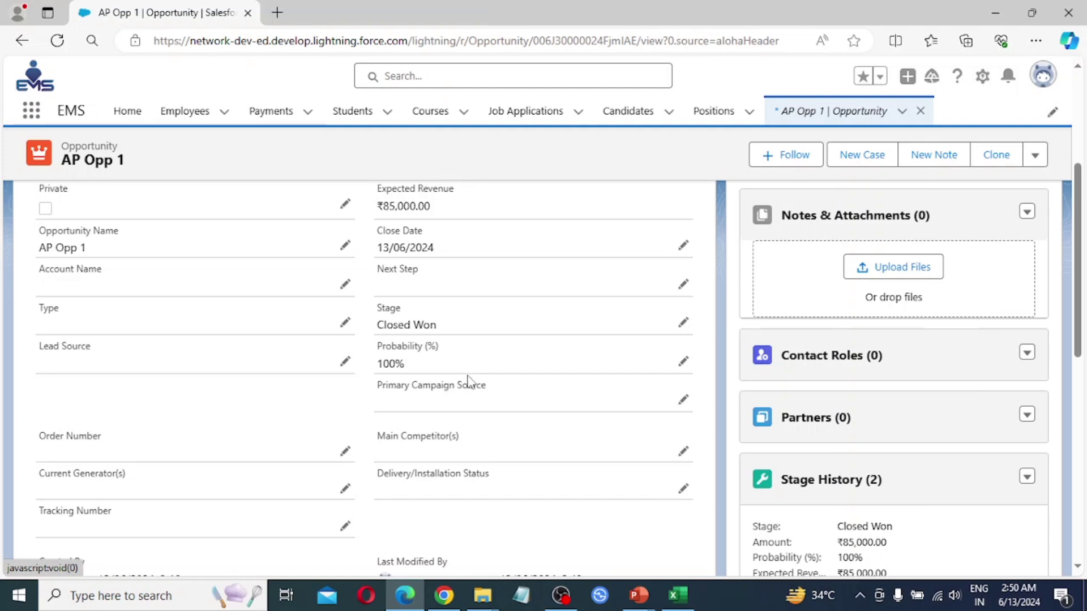
scroll(471, 381, up, 5)
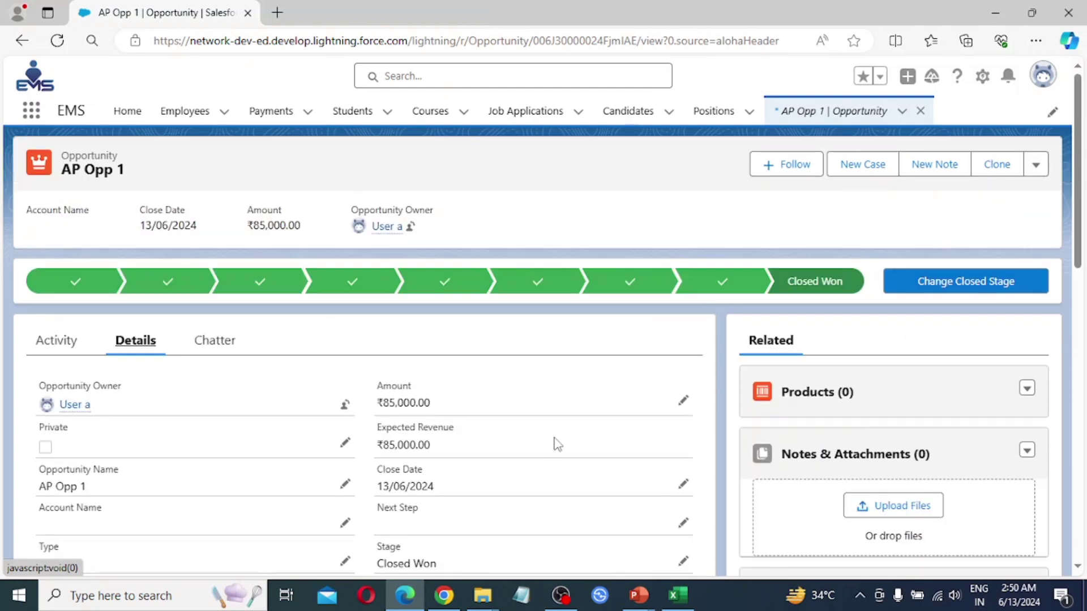